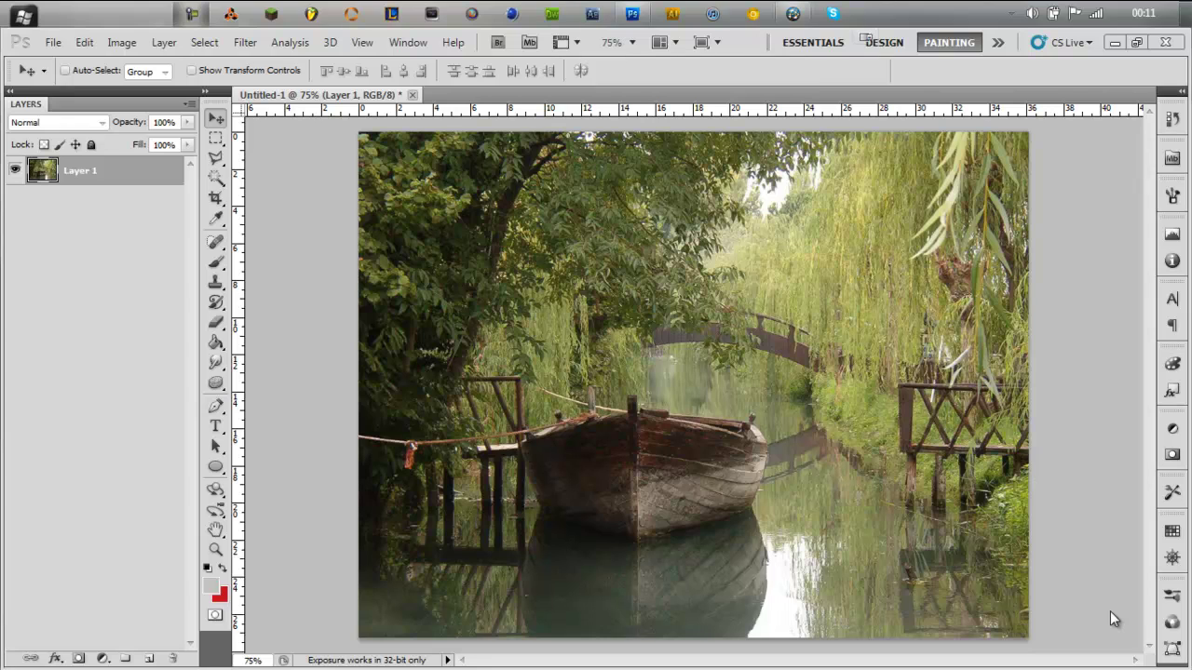
Duplicate Layer 1 and apply a 10-pixel High Pass filter to the copy
click(213, 119)
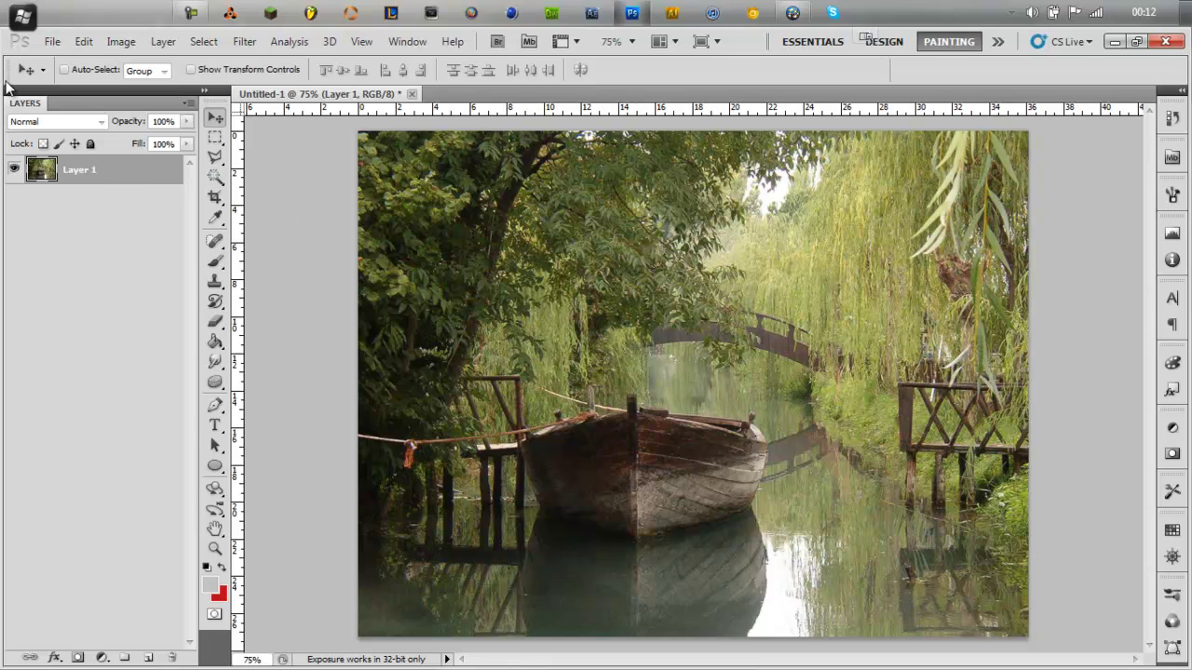
right_click(110, 173)
click(139, 243)
key(Return)
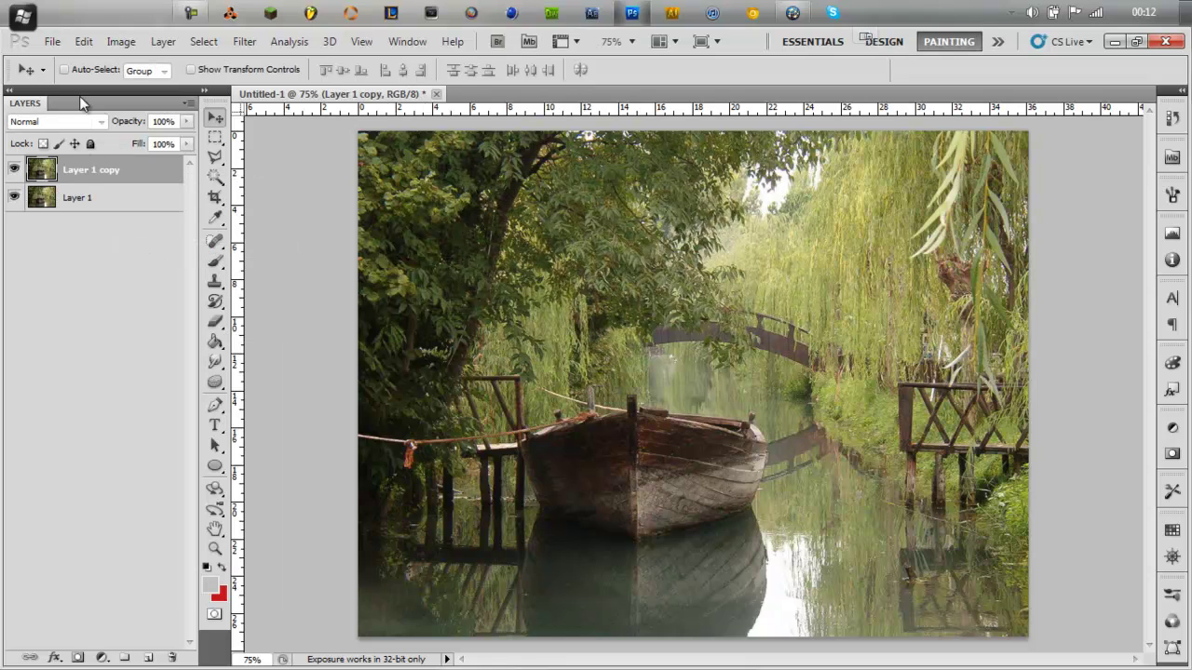
click(246, 42)
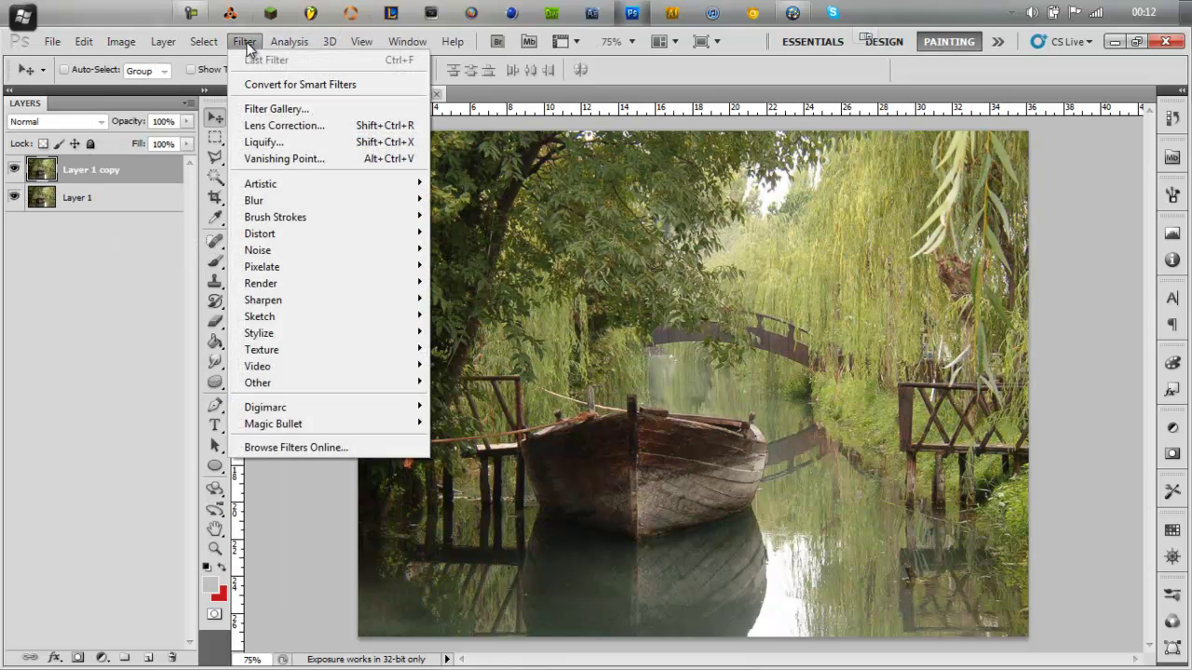
mouse_move(286, 383)
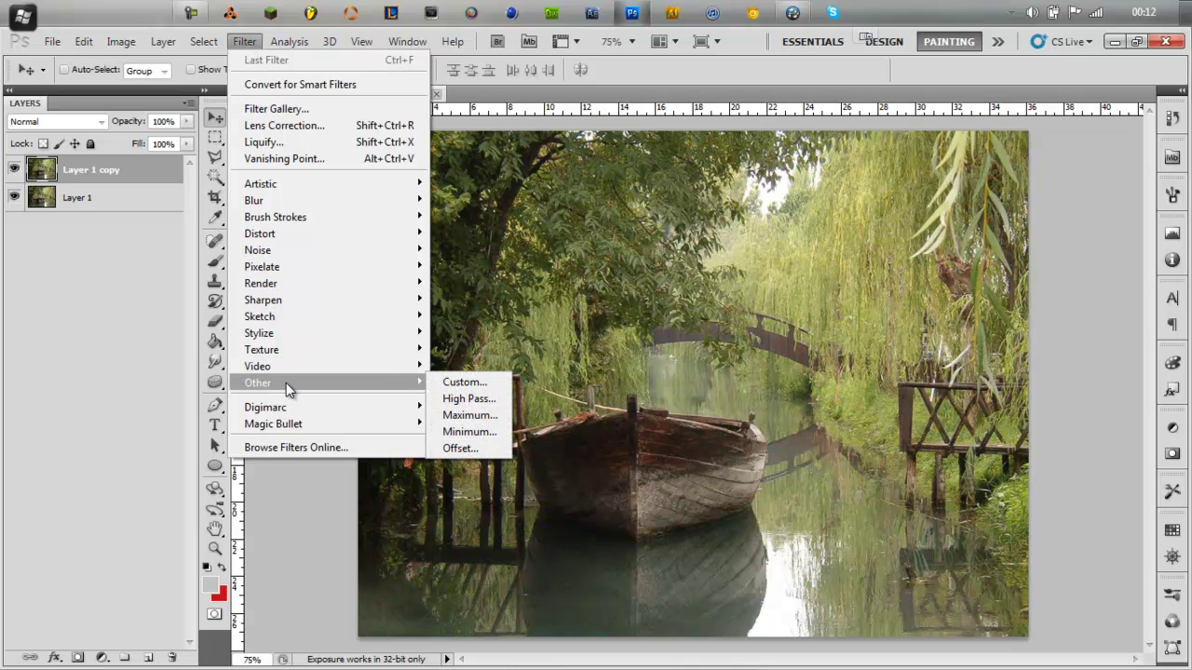
click(456, 398)
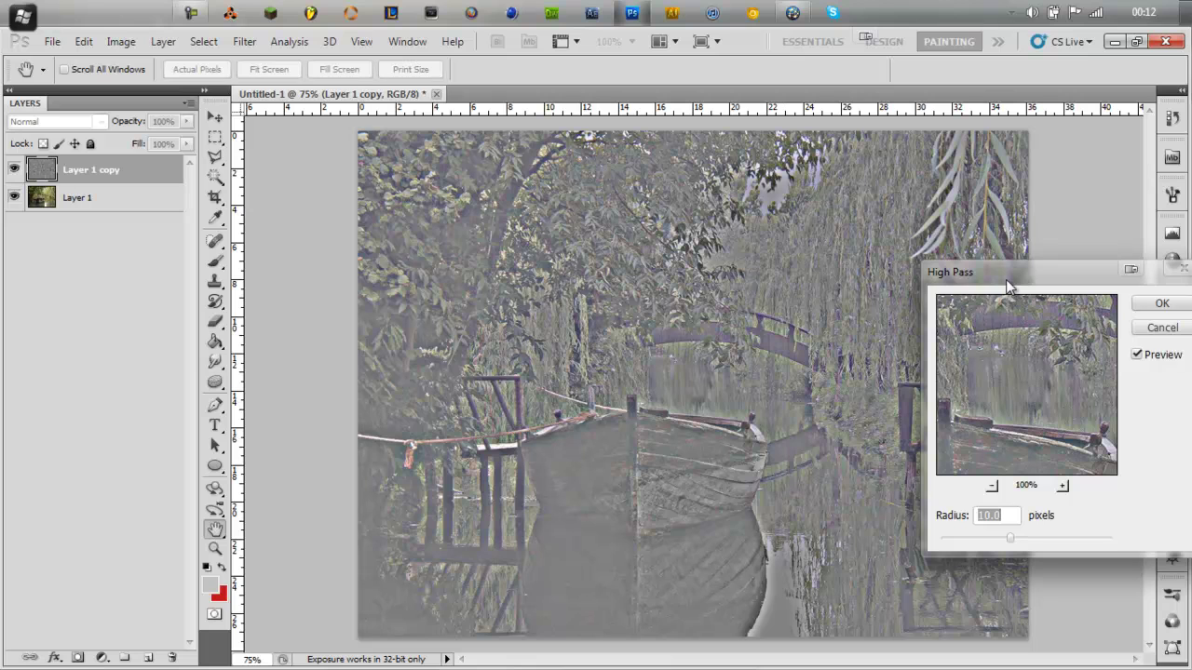
drag(1005, 279, 678, 272)
click(833, 298)
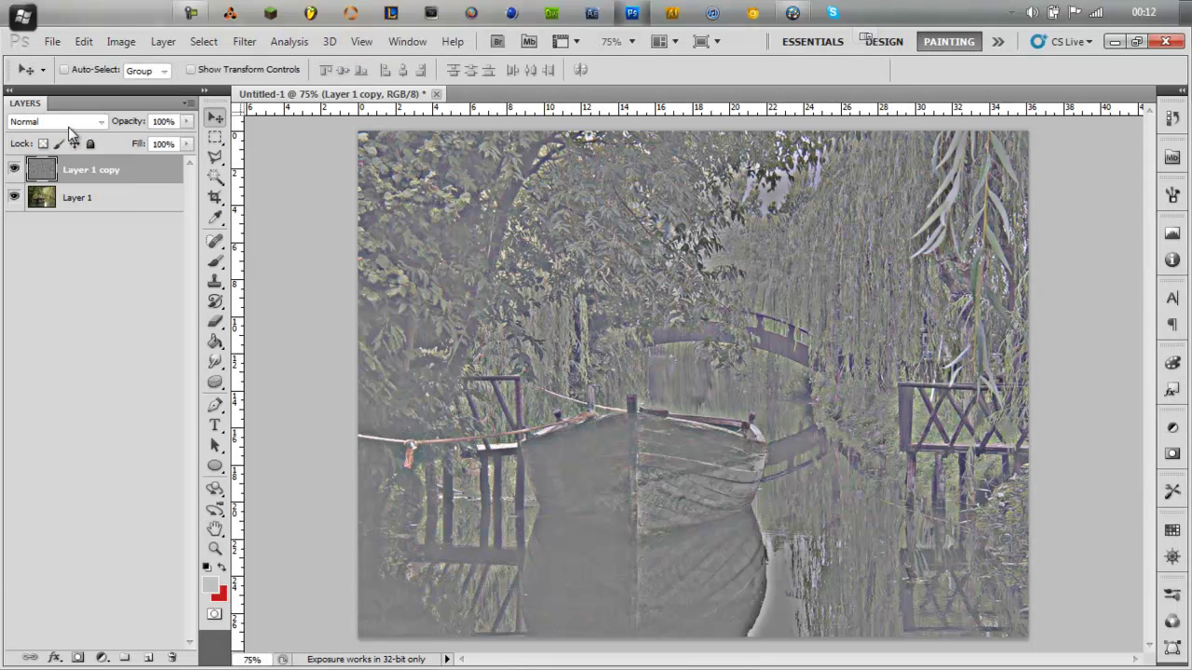
Blend the high-pass copy in Overlay mode at 34% opacity, comparing it on and off
click(68, 123)
click(29, 346)
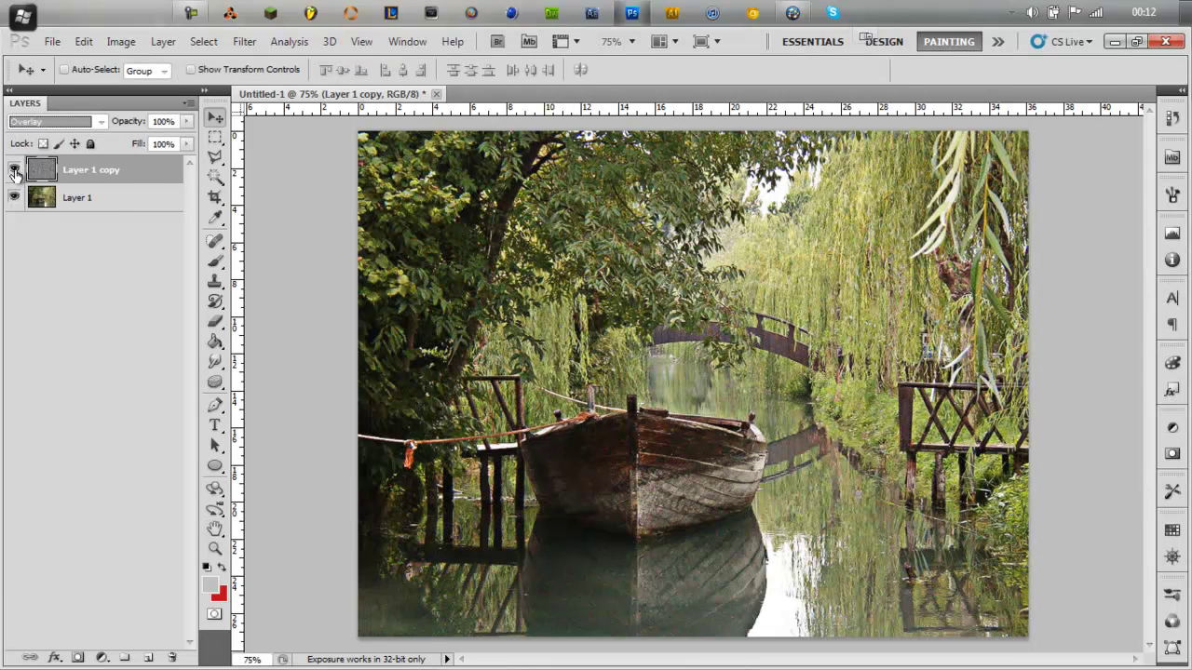
click(14, 170)
click(14, 170)
click(14, 170)
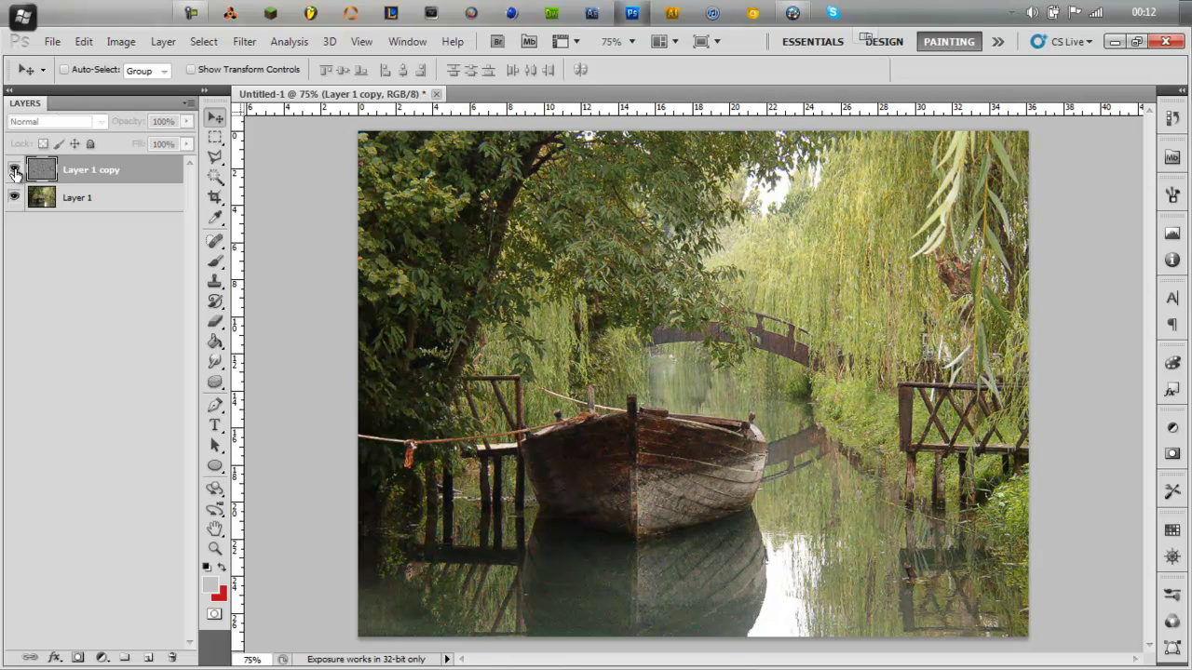
click(14, 170)
click(183, 122)
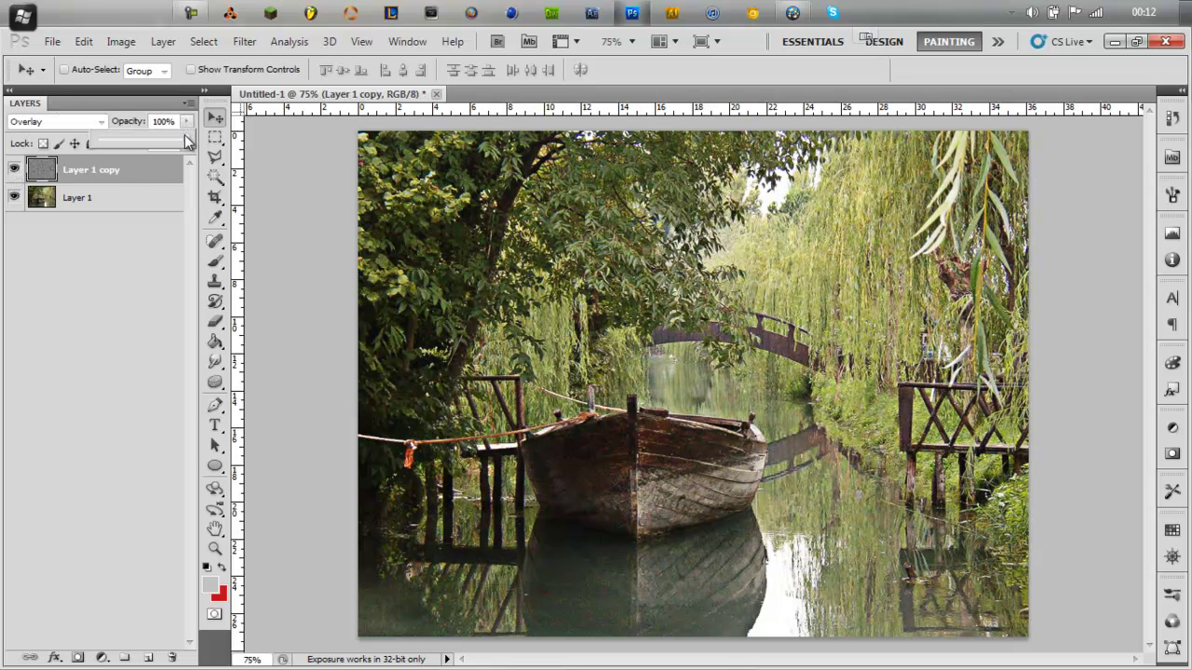
drag(186, 141, 132, 163)
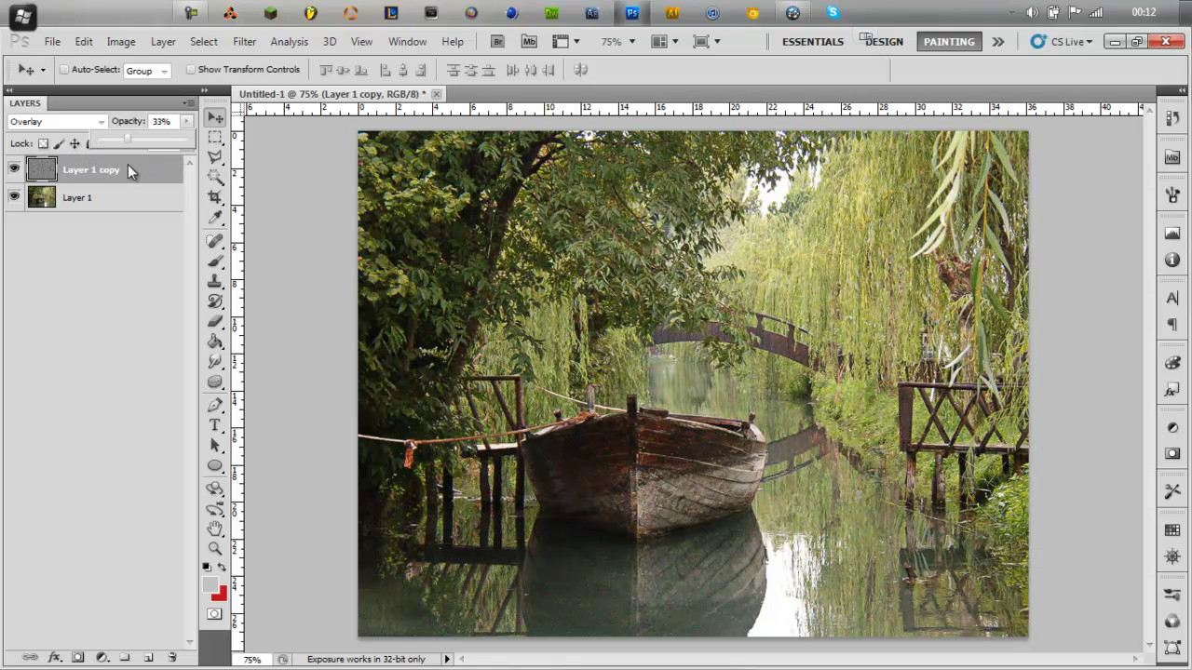
click(13, 177)
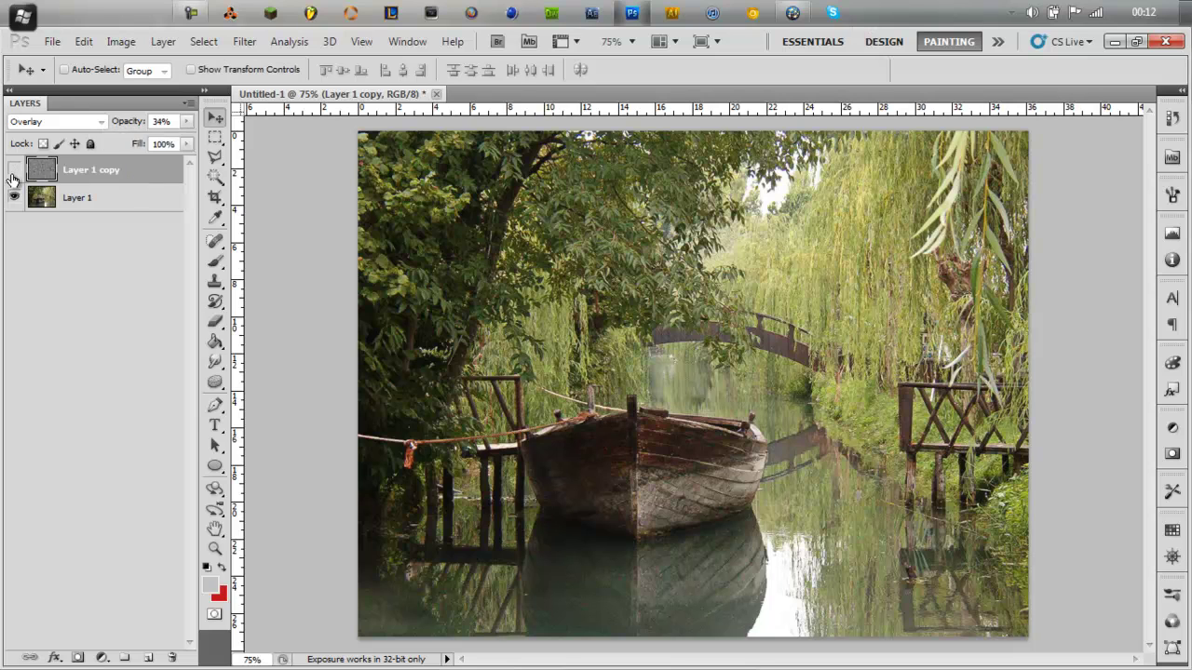
Duplicate Layer 1 again and move Layer 1 copy 2 to the top of the stack
click(100, 203)
right_click(103, 203)
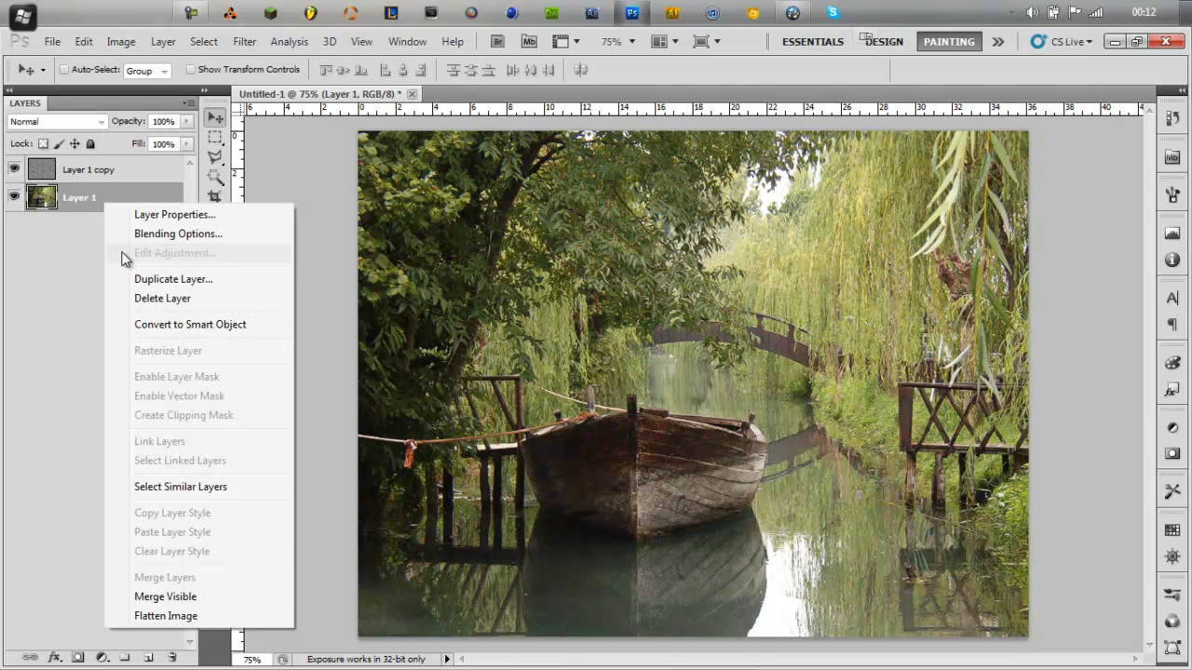
click(134, 280)
key(Return)
drag(106, 197, 111, 160)
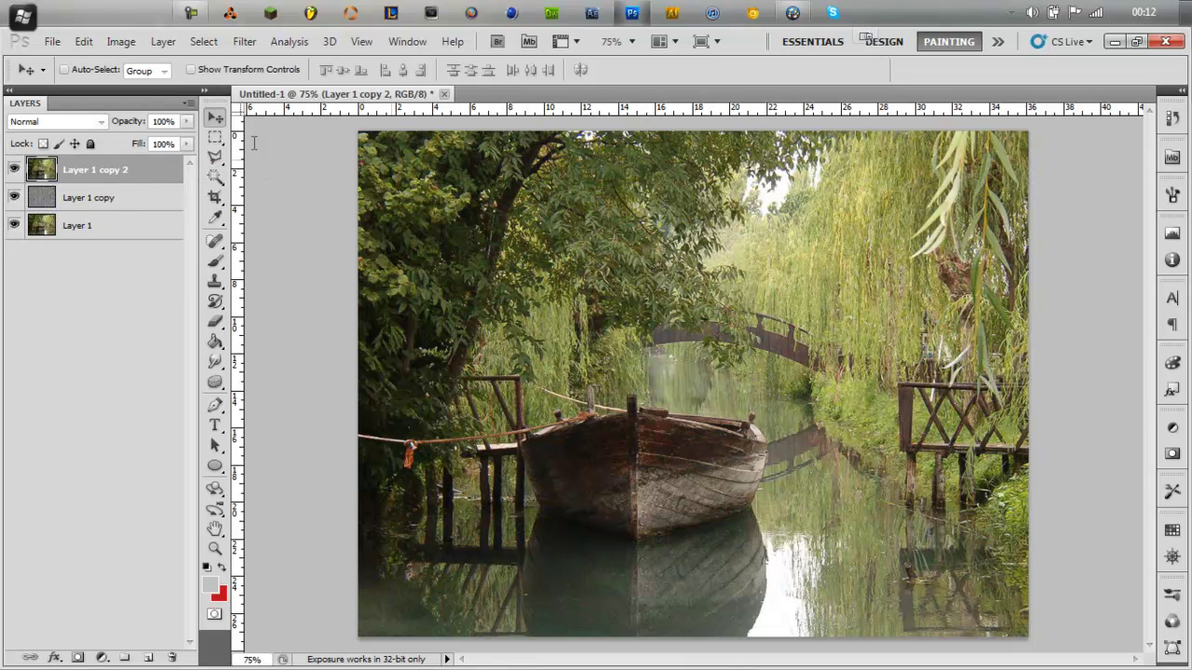
Apply the Sharpen filter to Layer 1 copy 2 and set its opacity to 35%
click(244, 41)
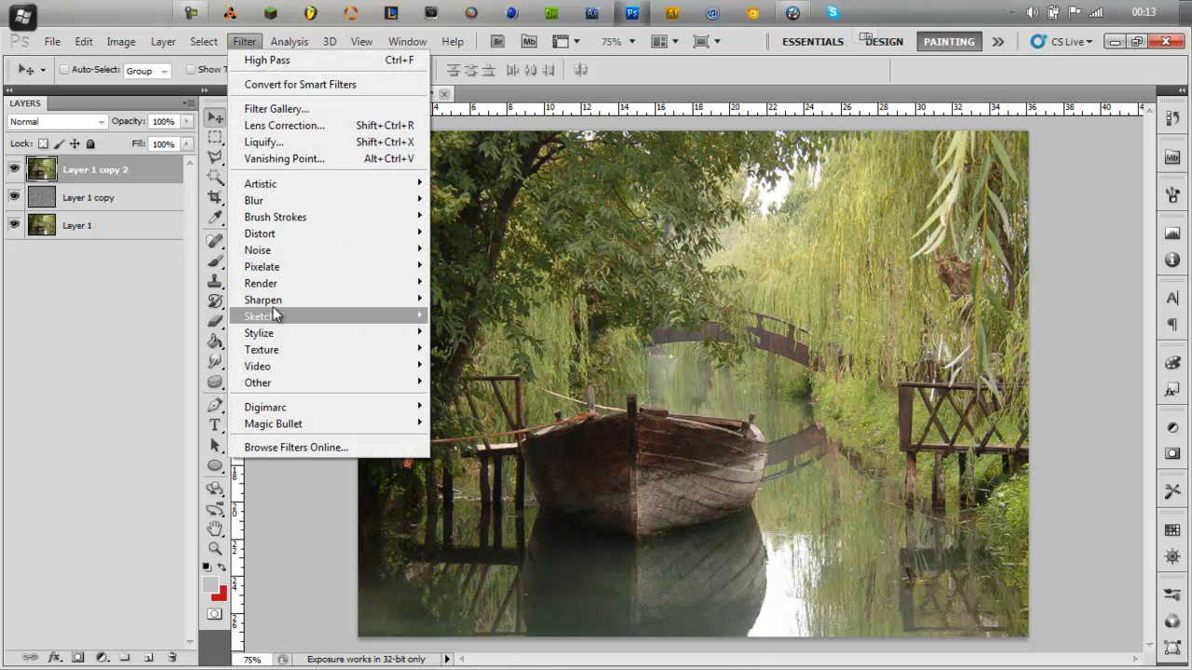
click(479, 303)
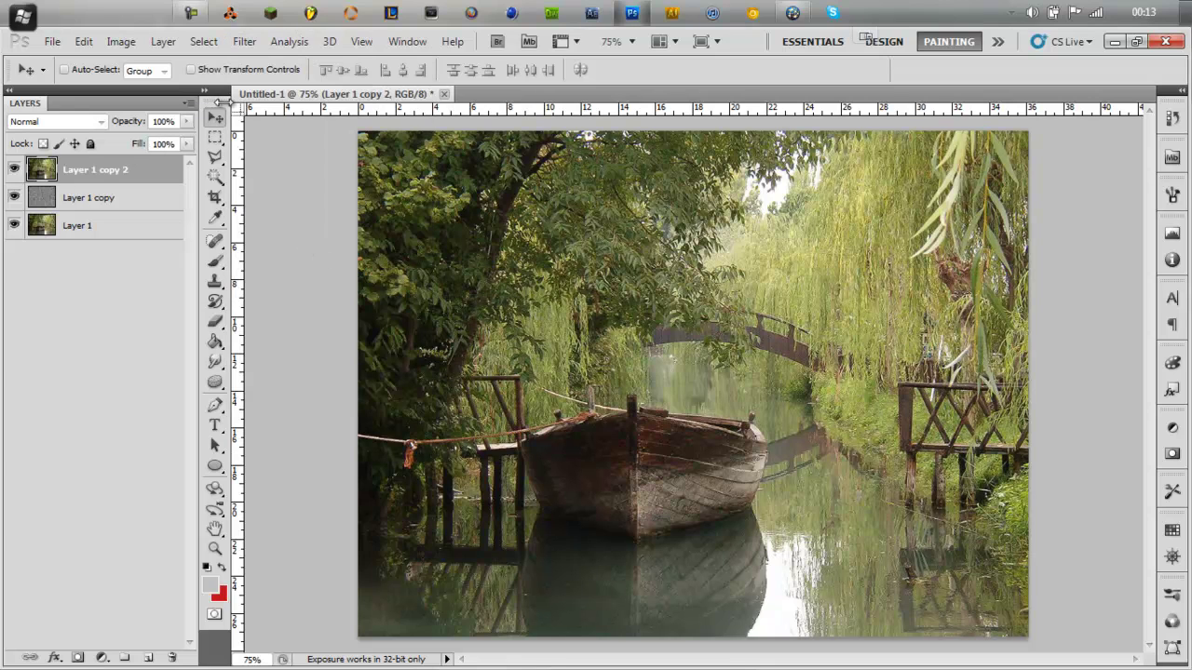
click(166, 122)
text(35)
key(Return)
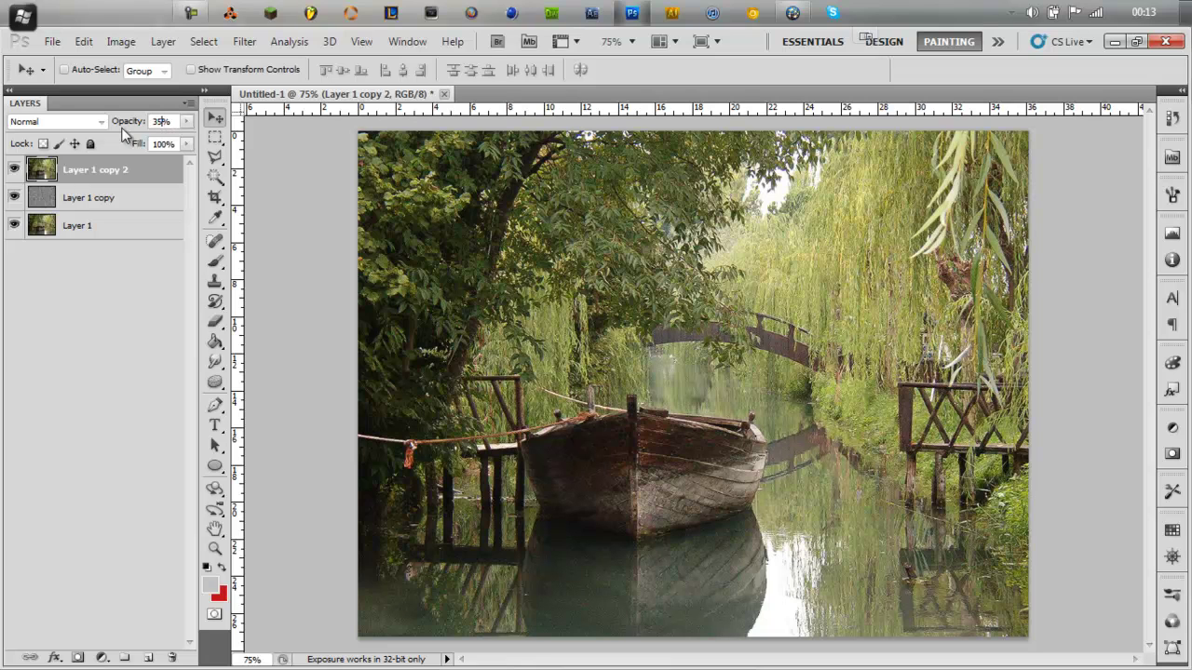
click(14, 169)
click(14, 170)
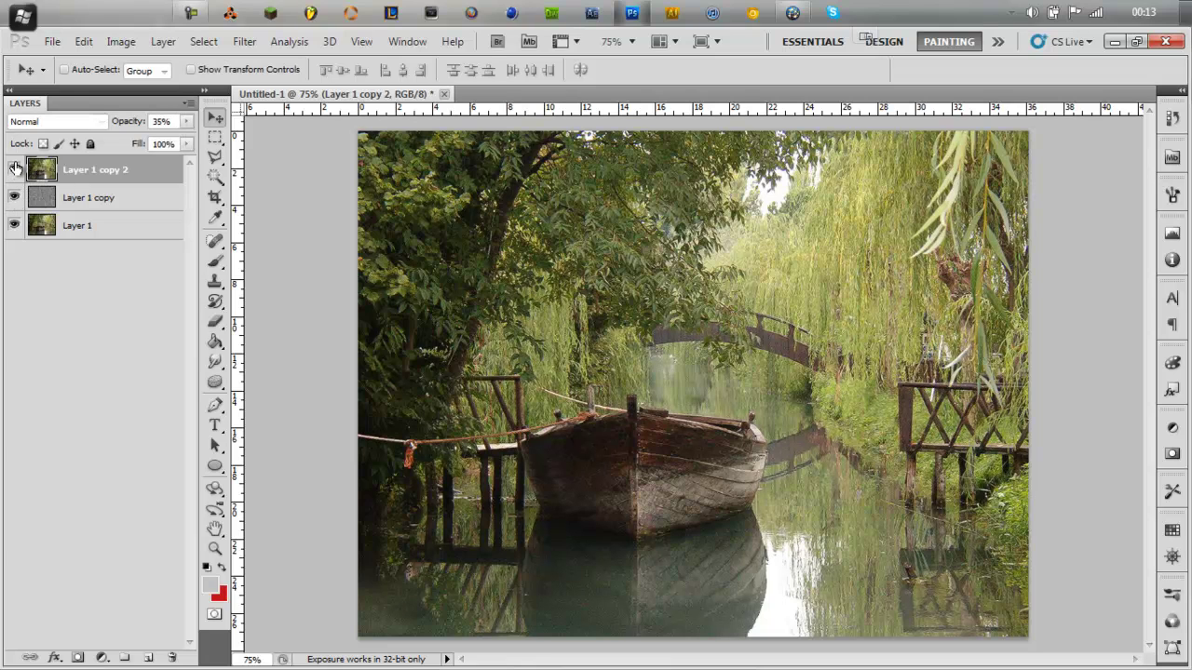
click(103, 658)
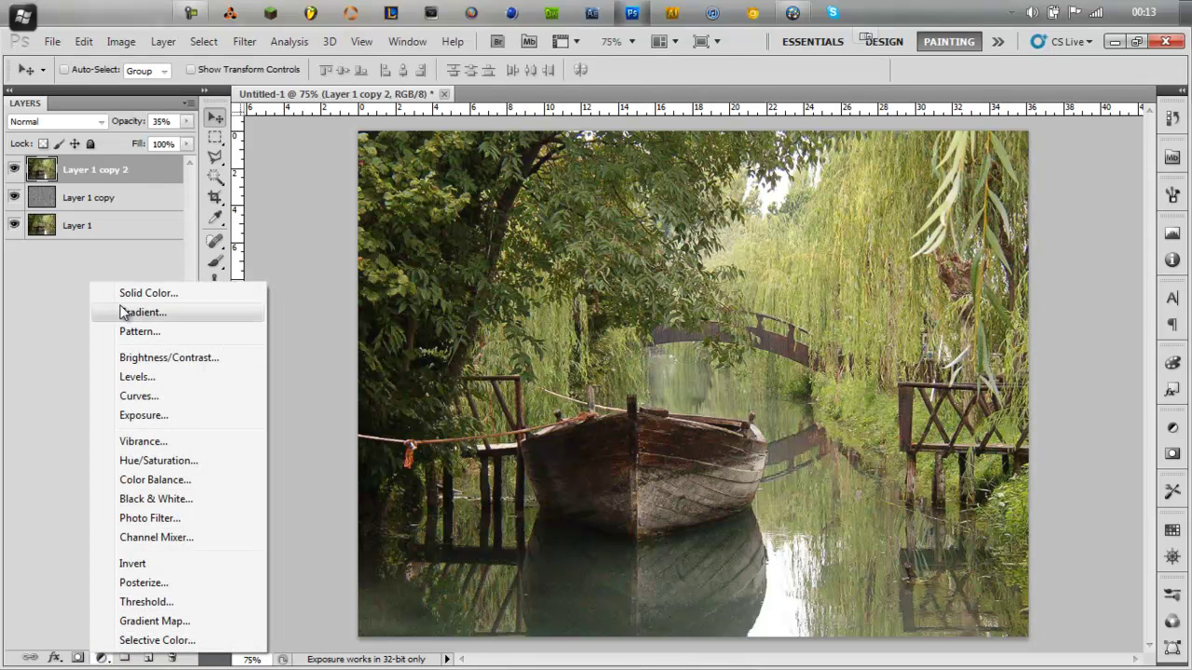
click(144, 501)
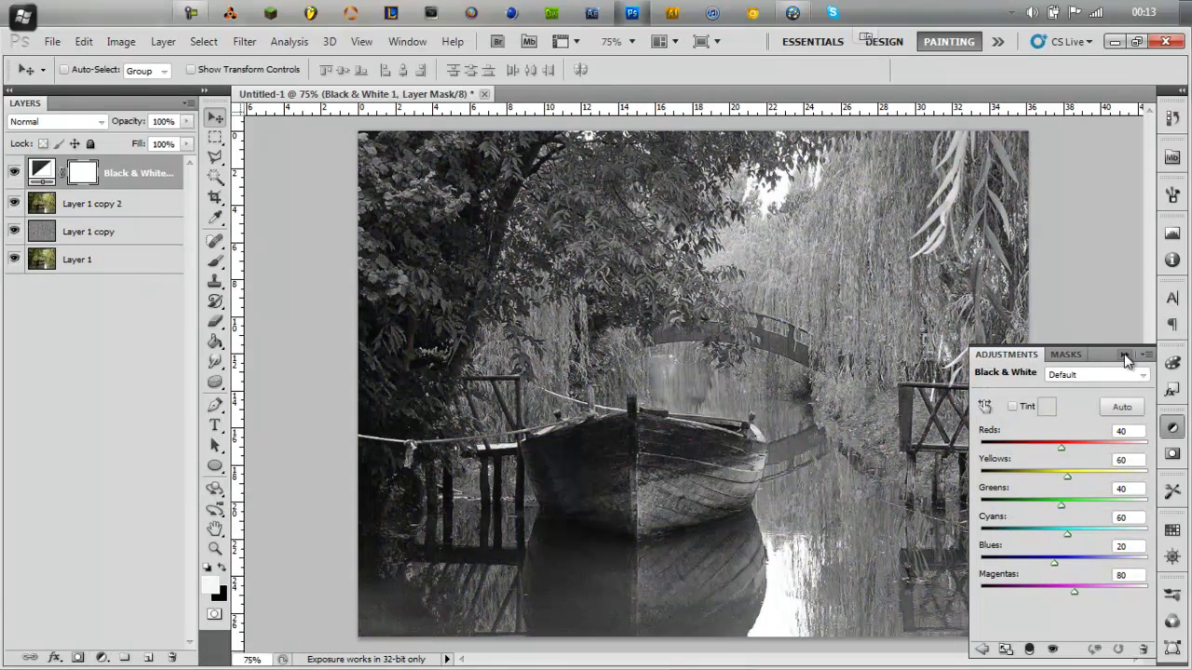
click(1125, 354)
click(215, 262)
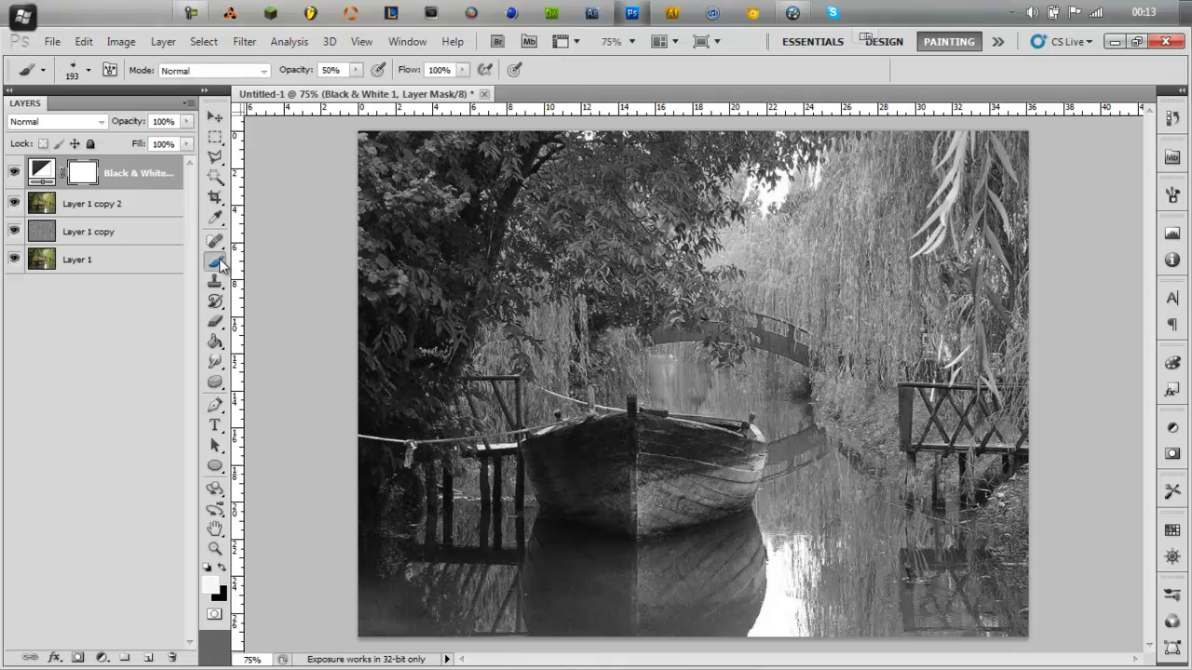
click(88, 69)
click(37, 189)
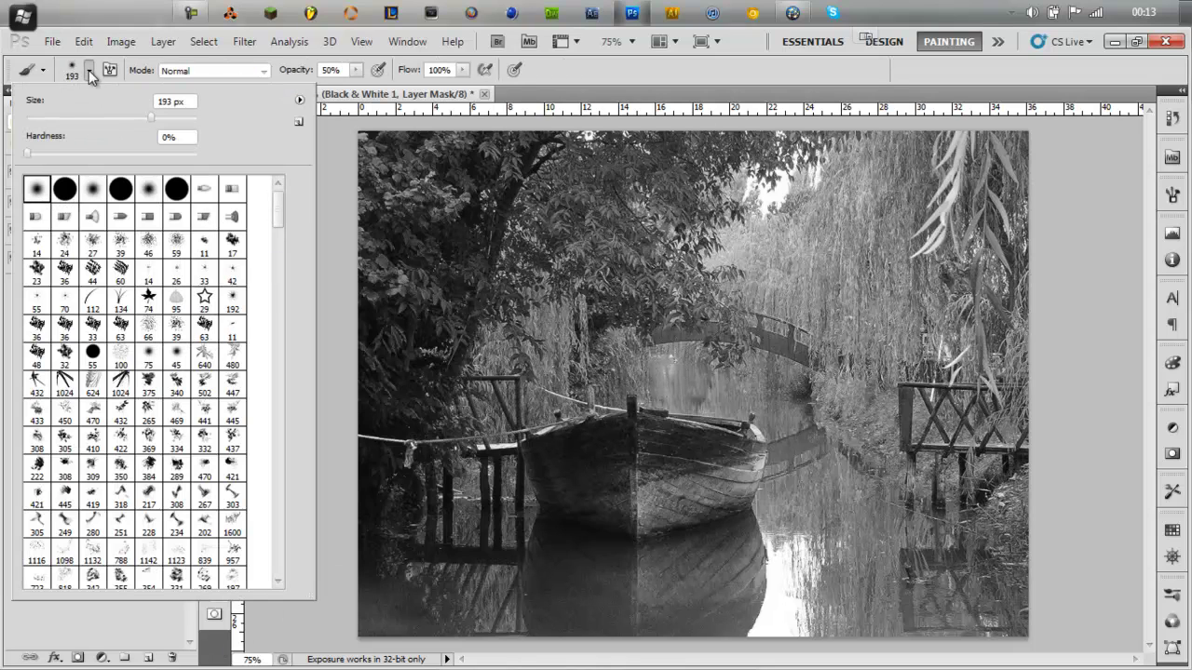
click(88, 70)
click(220, 568)
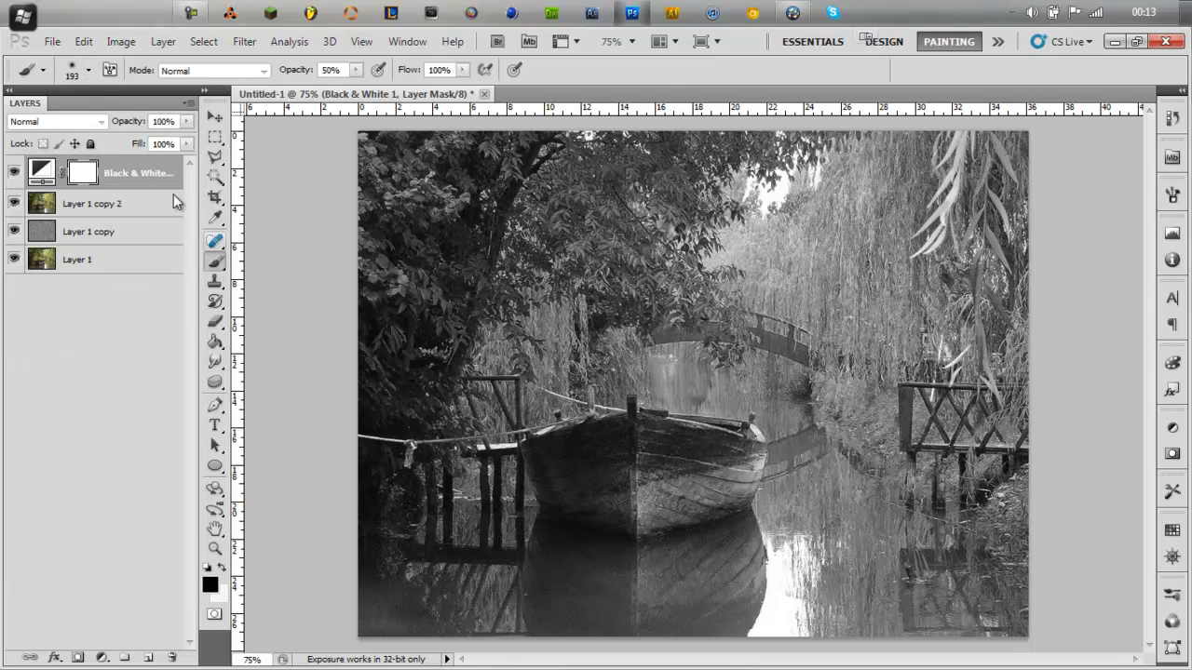
mouse_move(587, 263)
mouse_down()
mouse_move(718, 373)
mouse_move(659, 384)
mouse_move(518, 350)
mouse_move(701, 532)
mouse_move(510, 530)
mouse_up()
key(x)
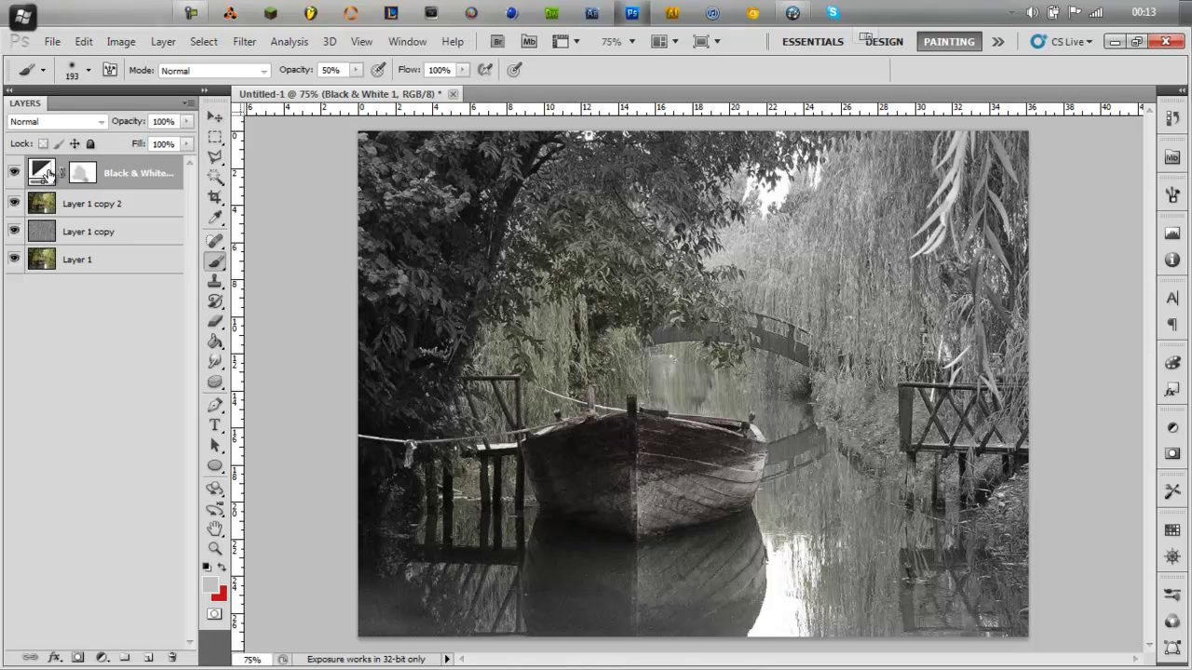
key(Delete)
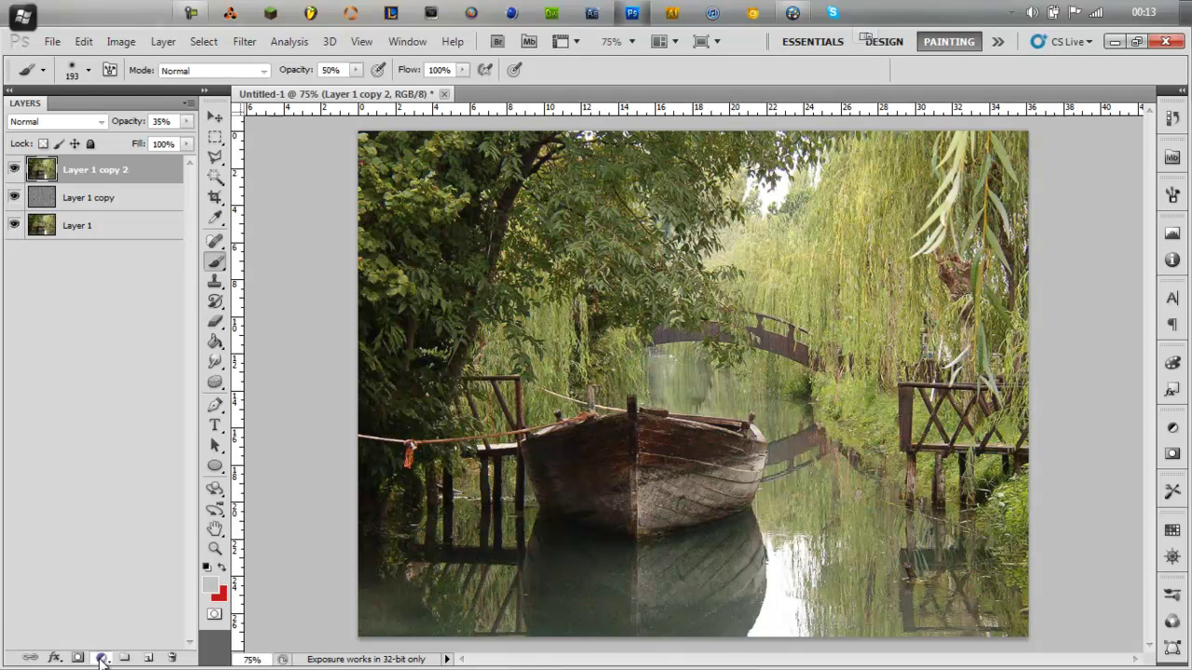
Add a Curves adjustment layer with darkened shadows and lifted highlights on the RGB curve
click(78, 657)
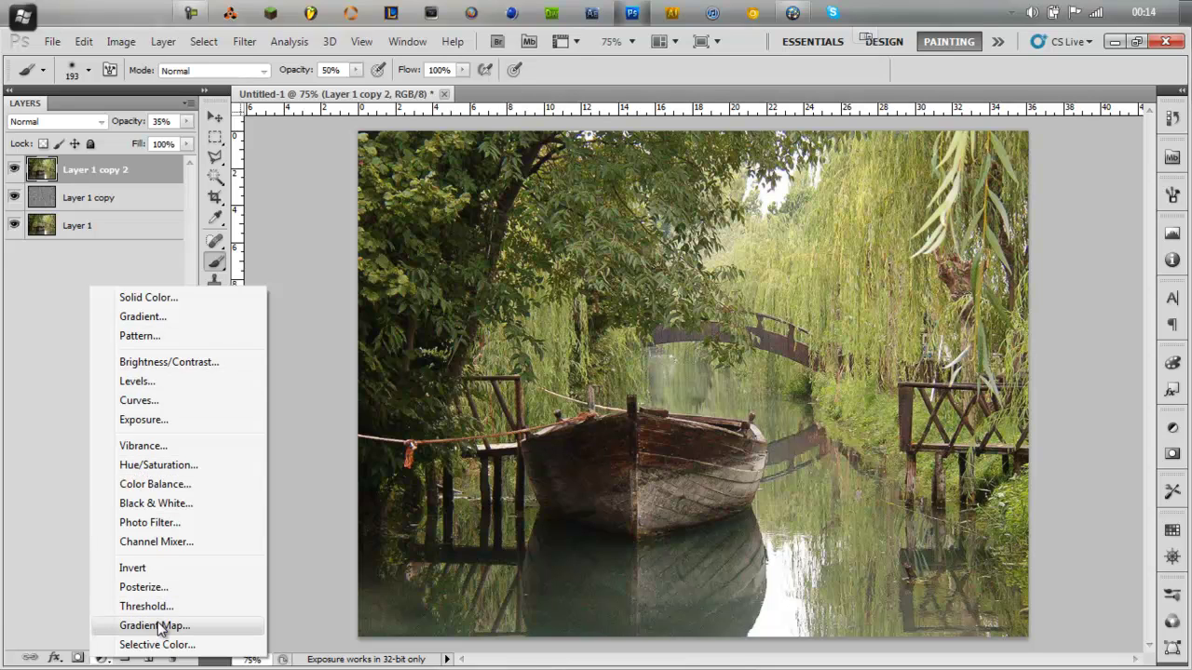
click(125, 401)
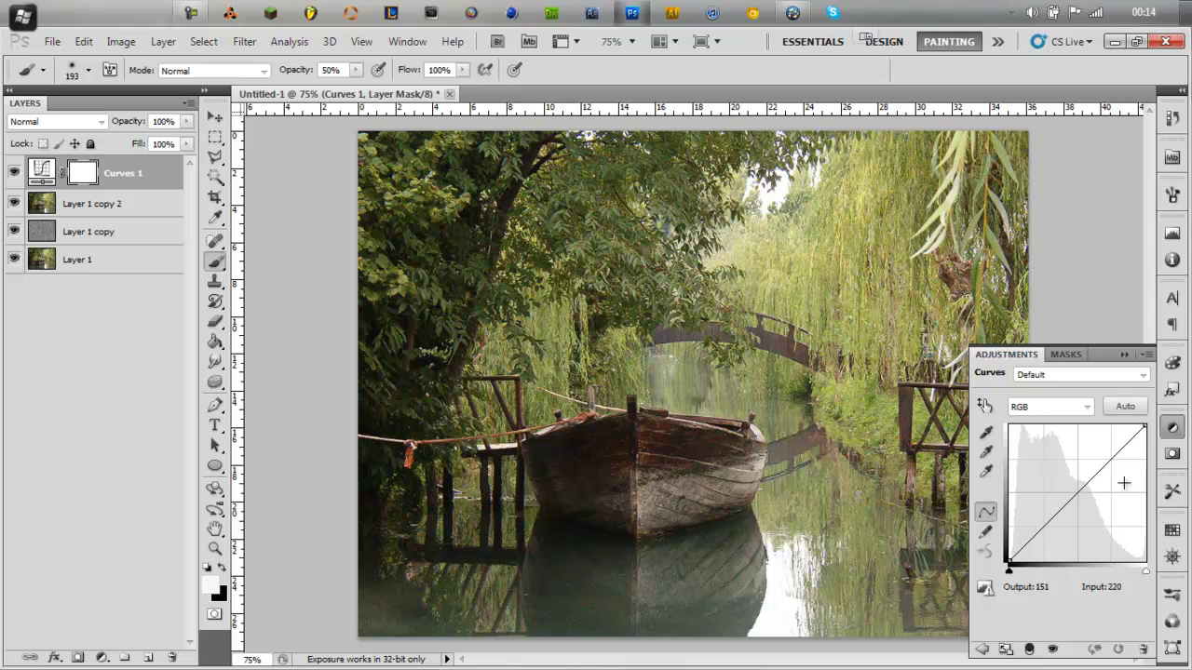
drag(1037, 537, 1041, 538)
drag(1114, 460, 1109, 456)
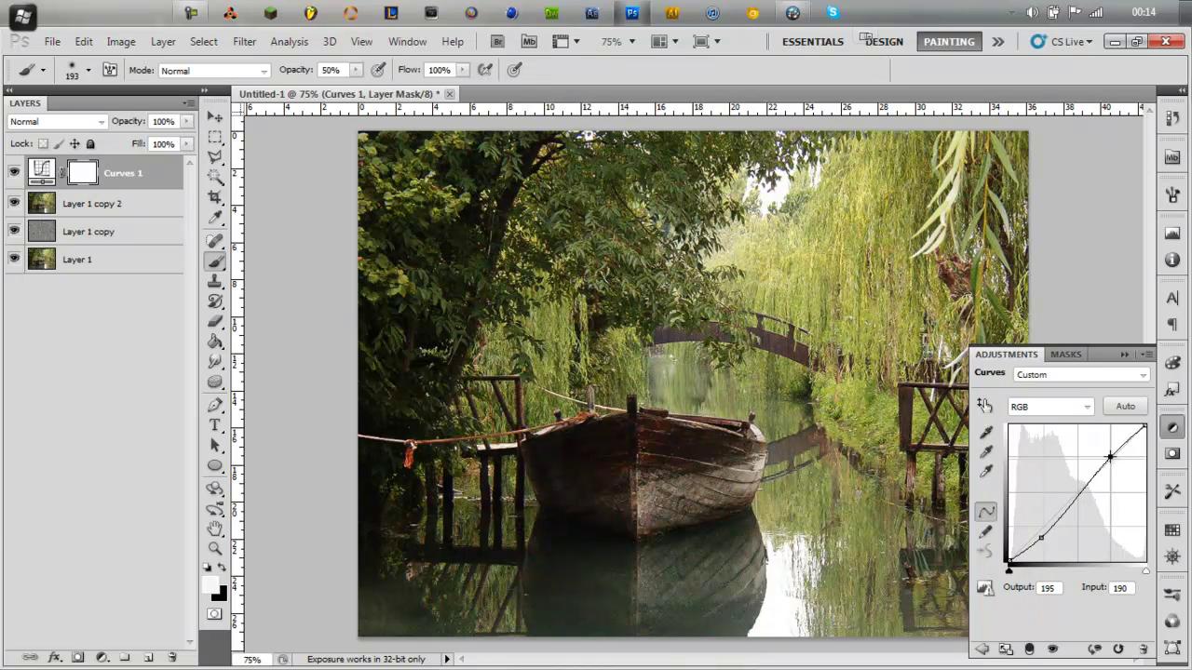
click(1048, 407)
click(1019, 438)
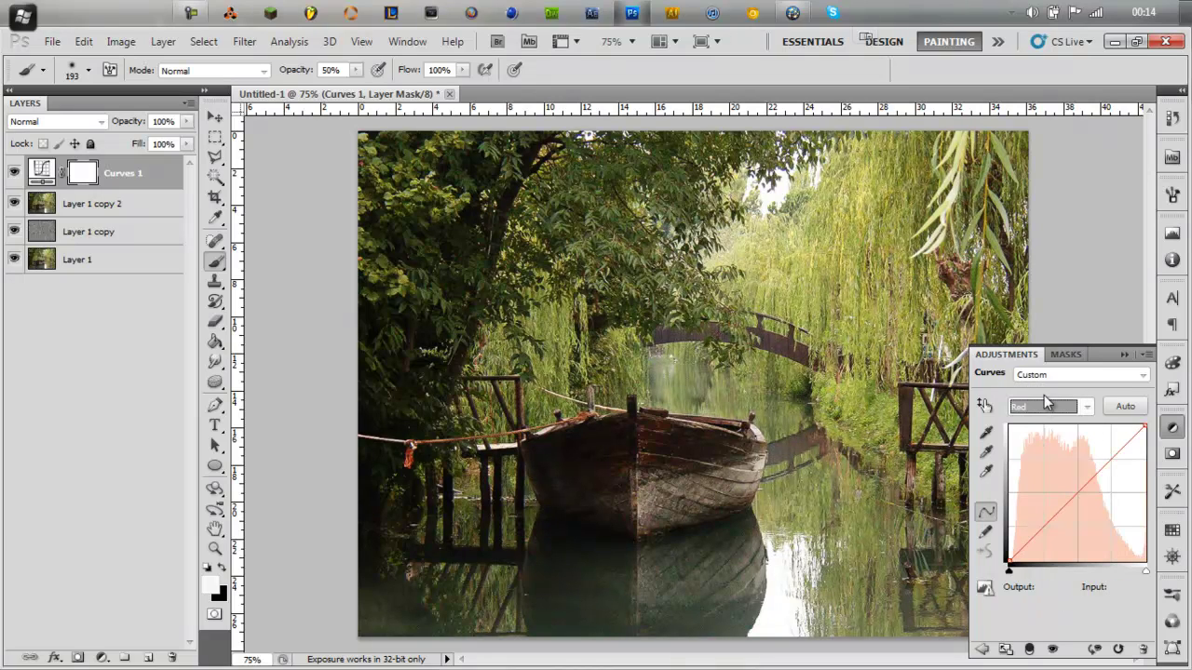
click(1046, 404)
click(1034, 430)
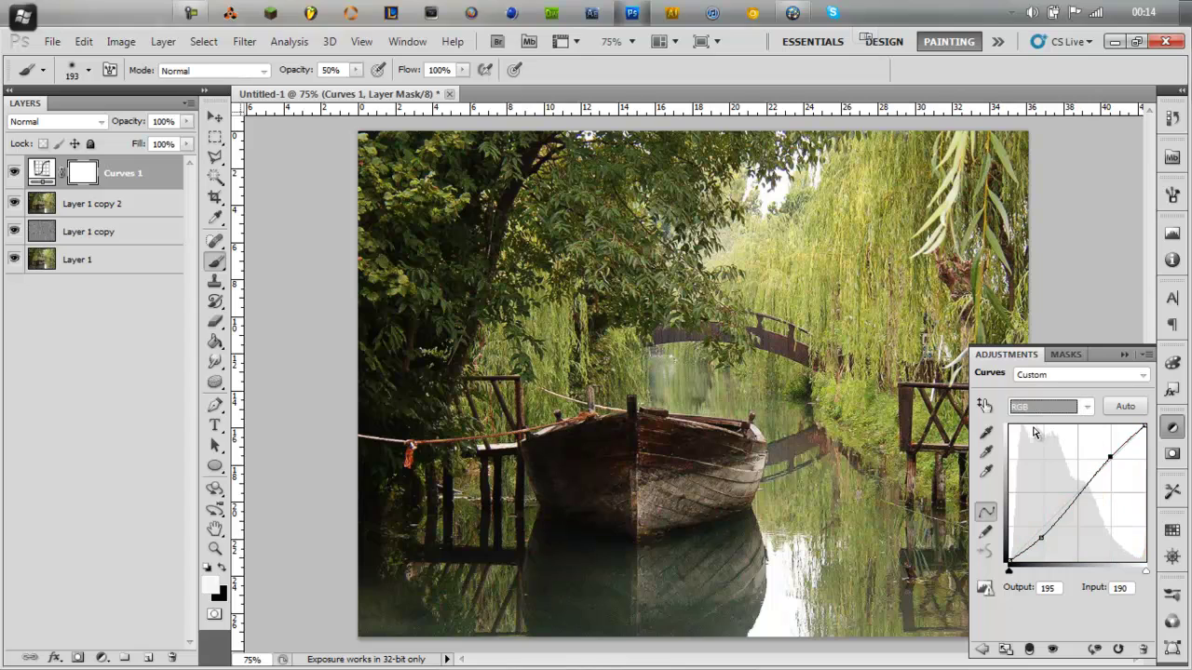
click(1128, 352)
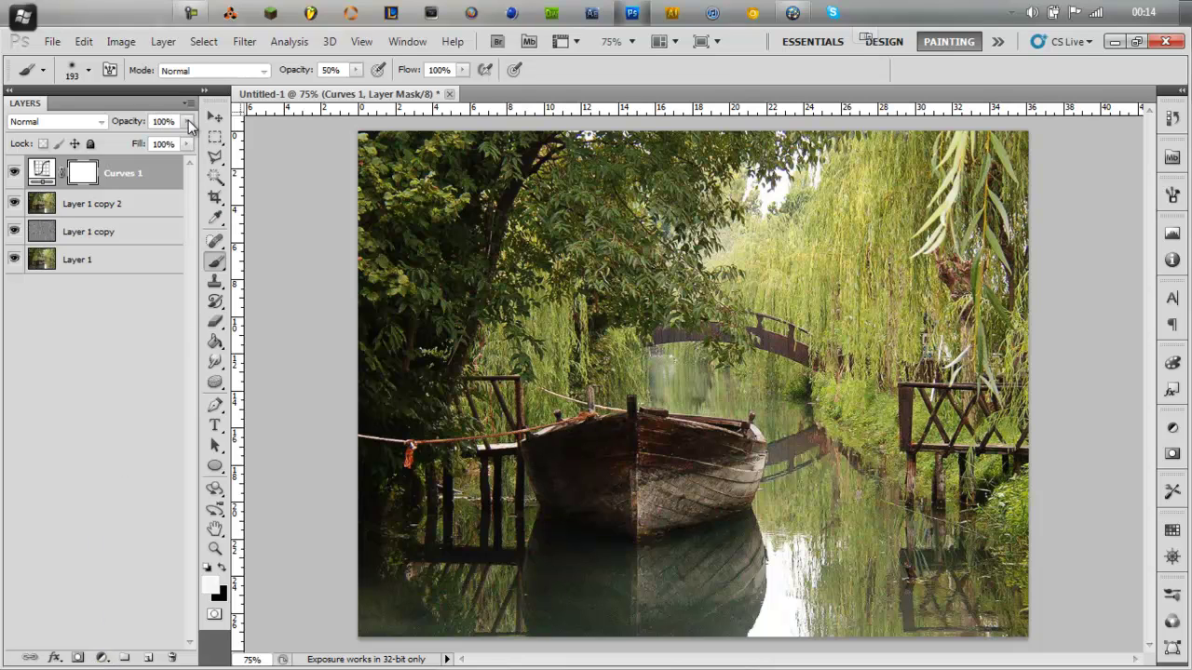
Lower the Curves 1 layer's opacity to 76%
click(189, 123)
mouse_move(181, 140)
mouse_down()
mouse_move(76, 142)
mouse_move(167, 144)
mouse_up()
click(105, 658)
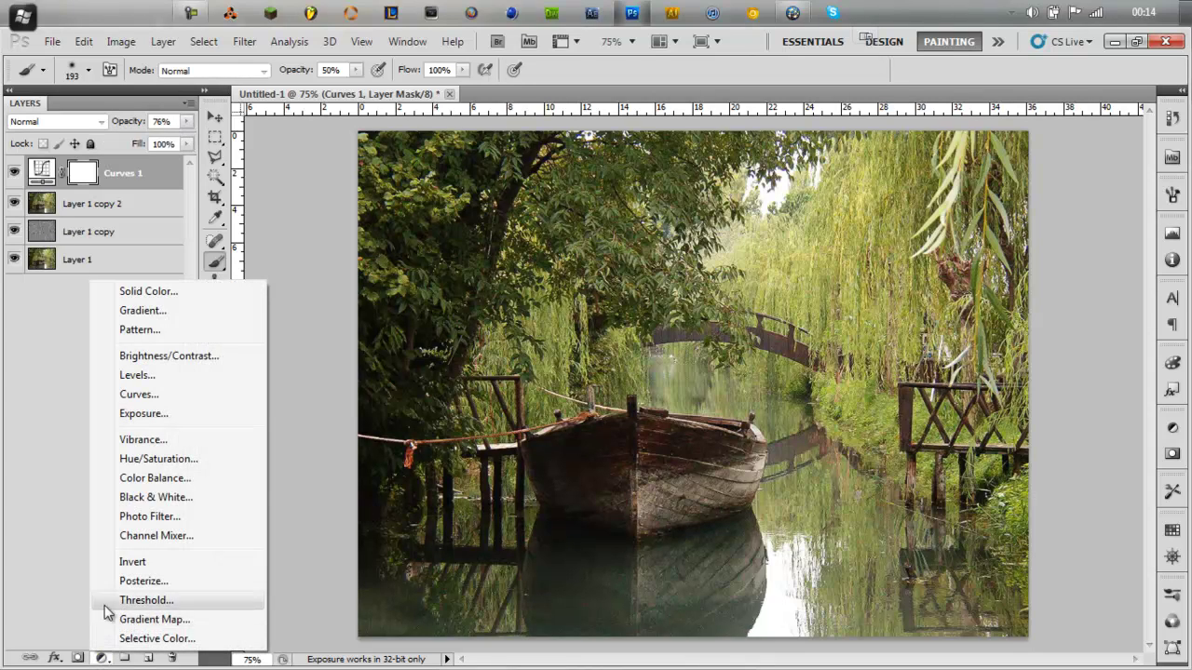
Add a Gradient Map from the Black, White preset and set its dark stop to navy
click(140, 619)
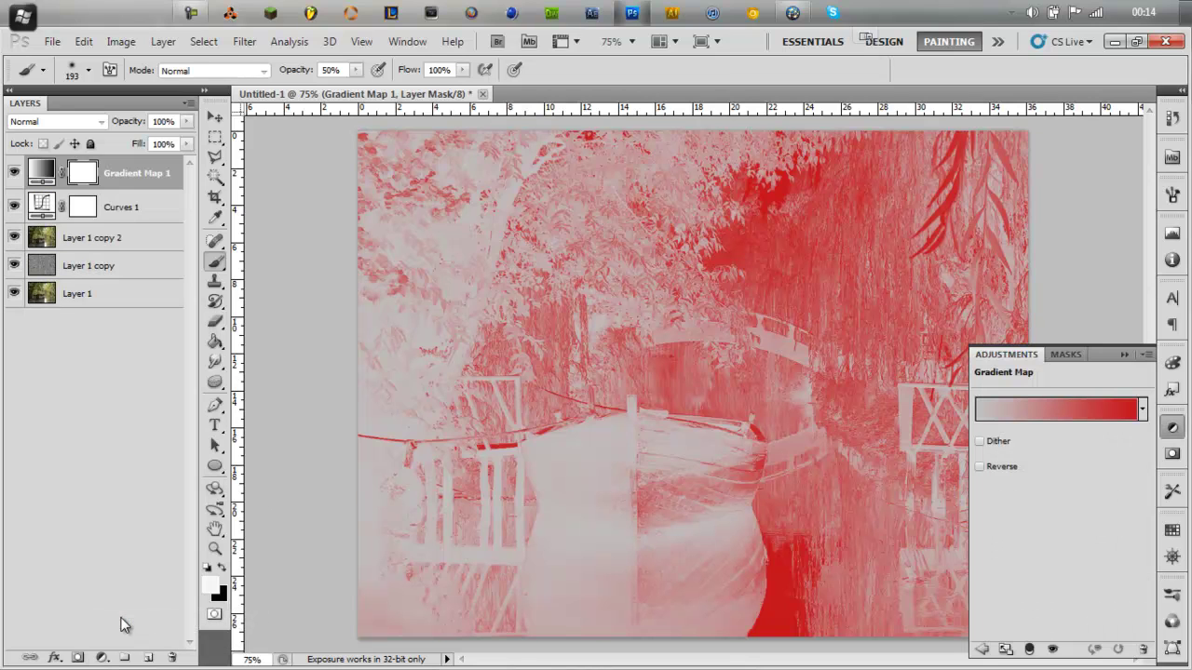
click(1027, 407)
click(867, 332)
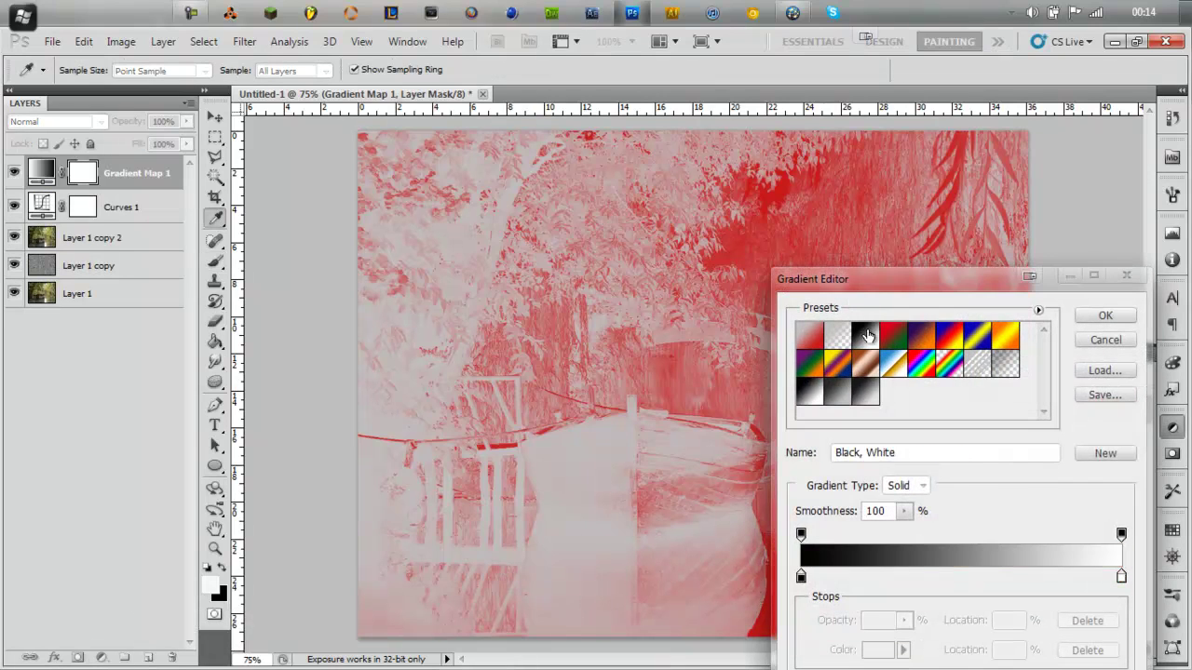
drag(867, 281, 833, 248)
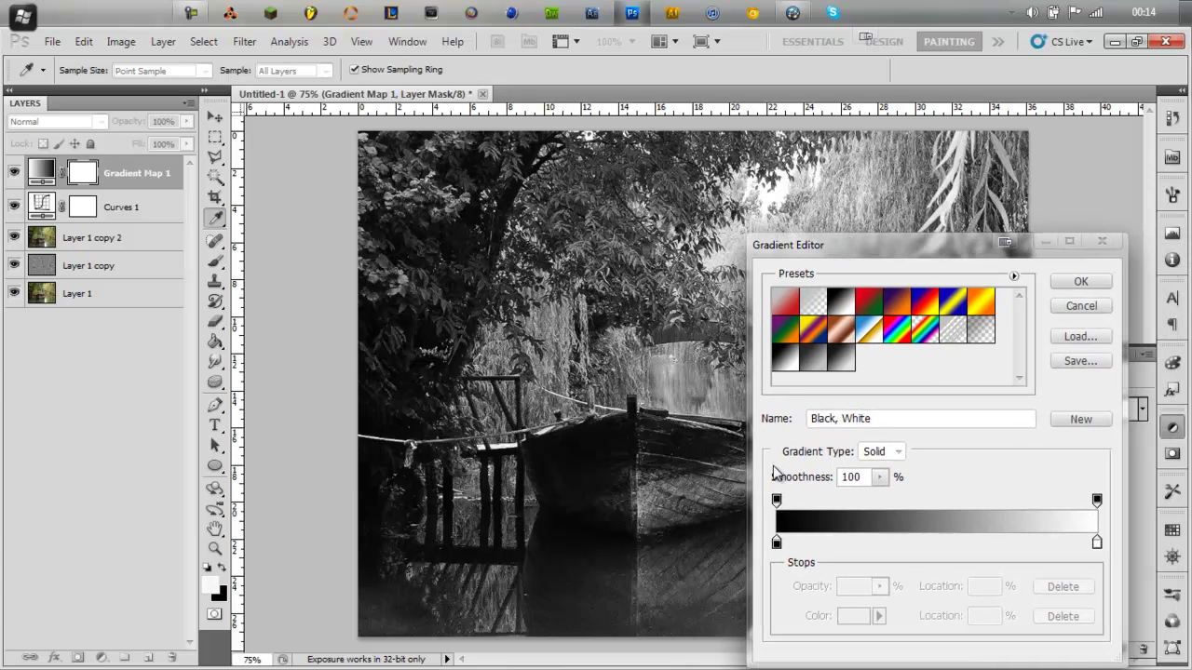
double_click(777, 544)
drag(787, 371, 812, 299)
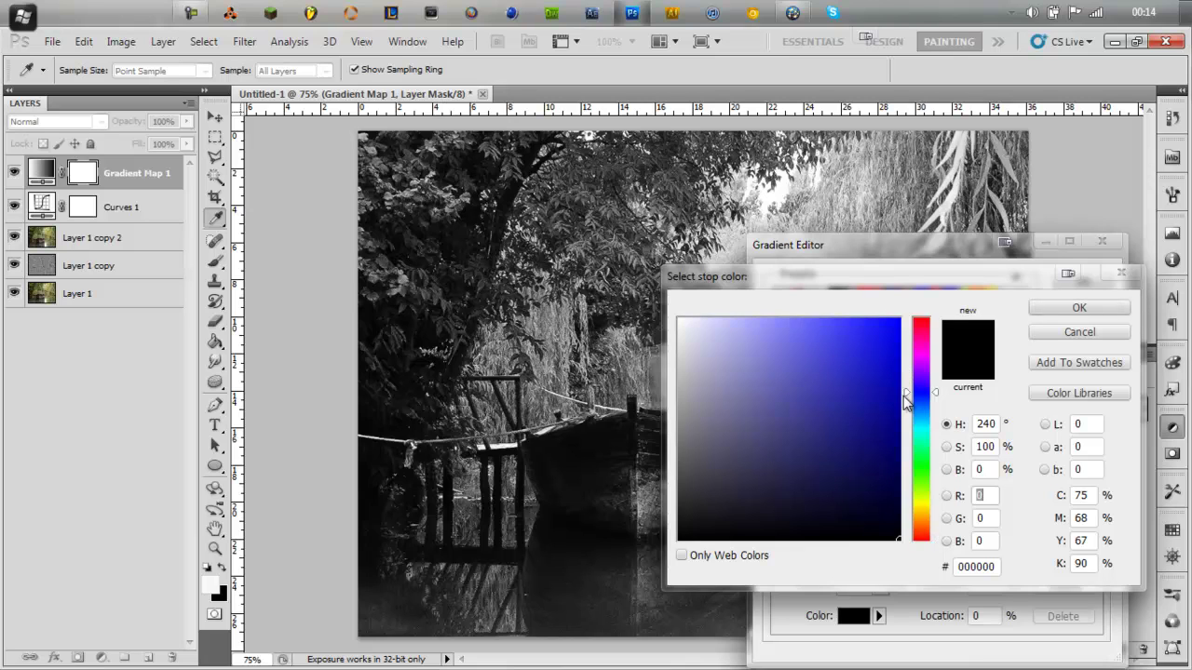
mouse_move(856, 423)
mouse_down()
mouse_move(832, 487)
mouse_move(875, 505)
mouse_move(872, 471)
mouse_move(873, 511)
mouse_up()
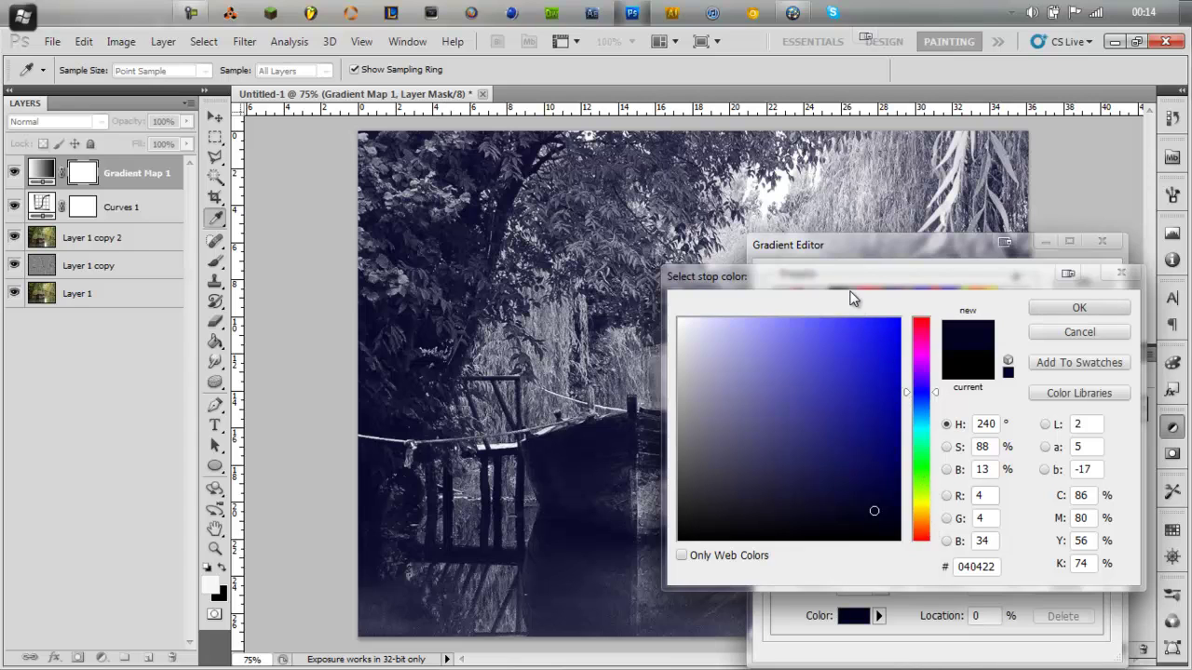
mouse_move(850, 294)
mouse_down()
mouse_move(859, 261)
mouse_move(823, 293)
mouse_up()
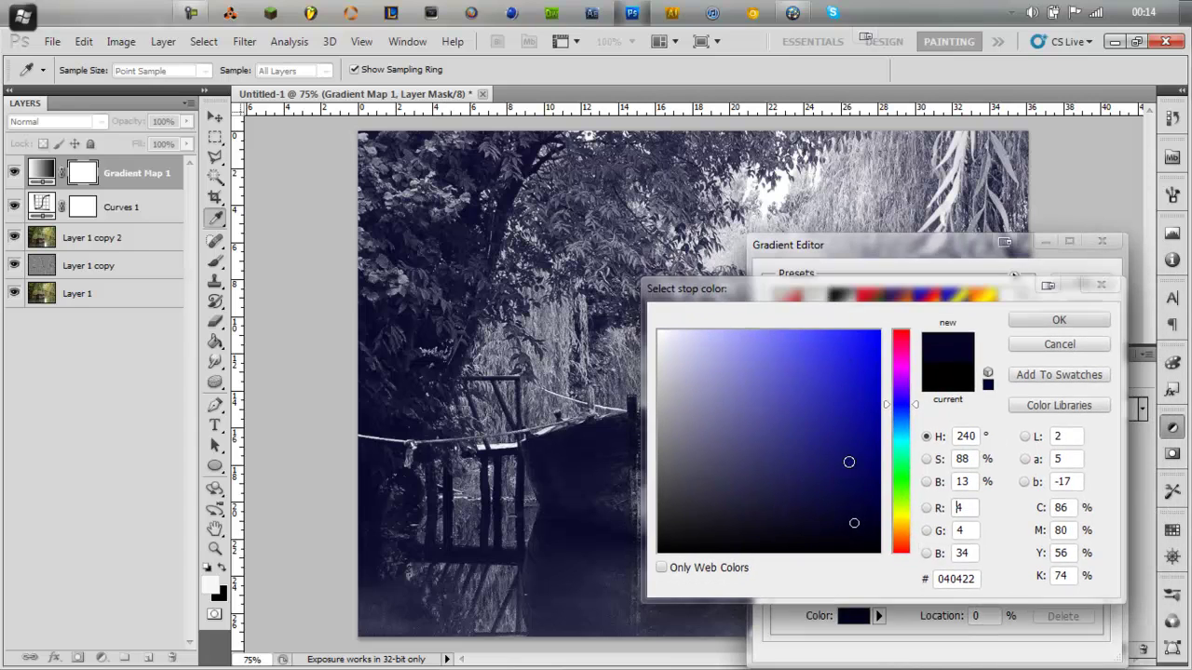
mouse_move(848, 462)
mouse_down()
mouse_move(856, 508)
mouse_move(859, 487)
mouse_move(840, 487)
mouse_move(869, 492)
mouse_up()
click(1034, 321)
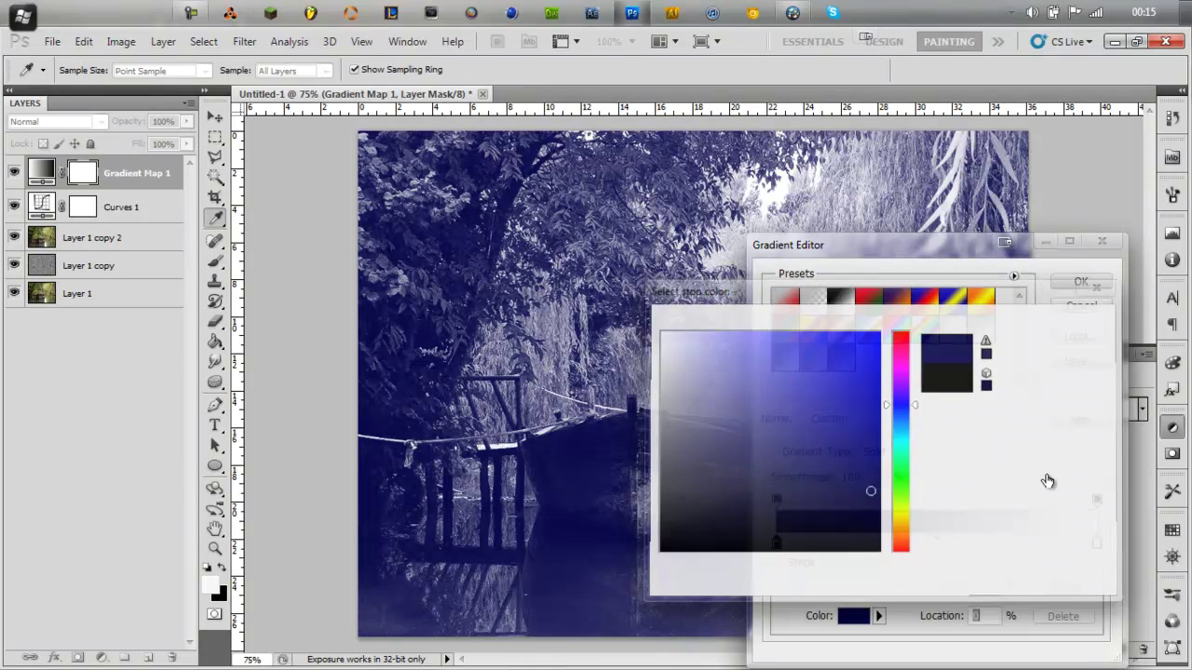
Set the light stop to bright yellow and add an extra stop near 59%
click(1096, 545)
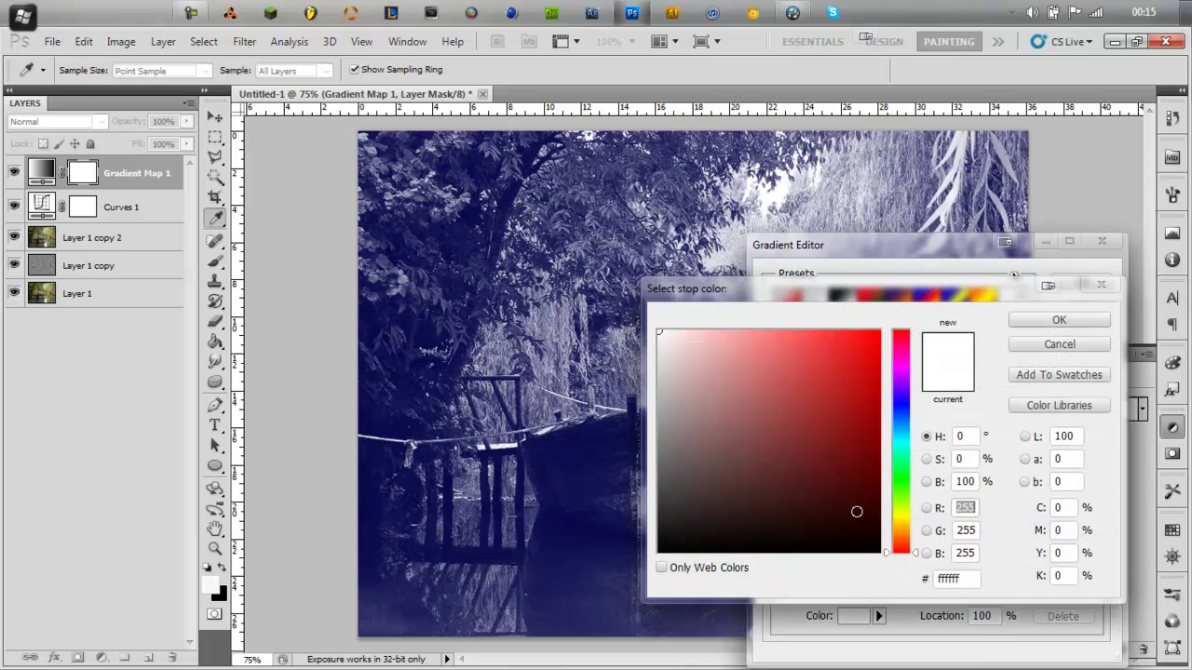
click(901, 519)
click(815, 332)
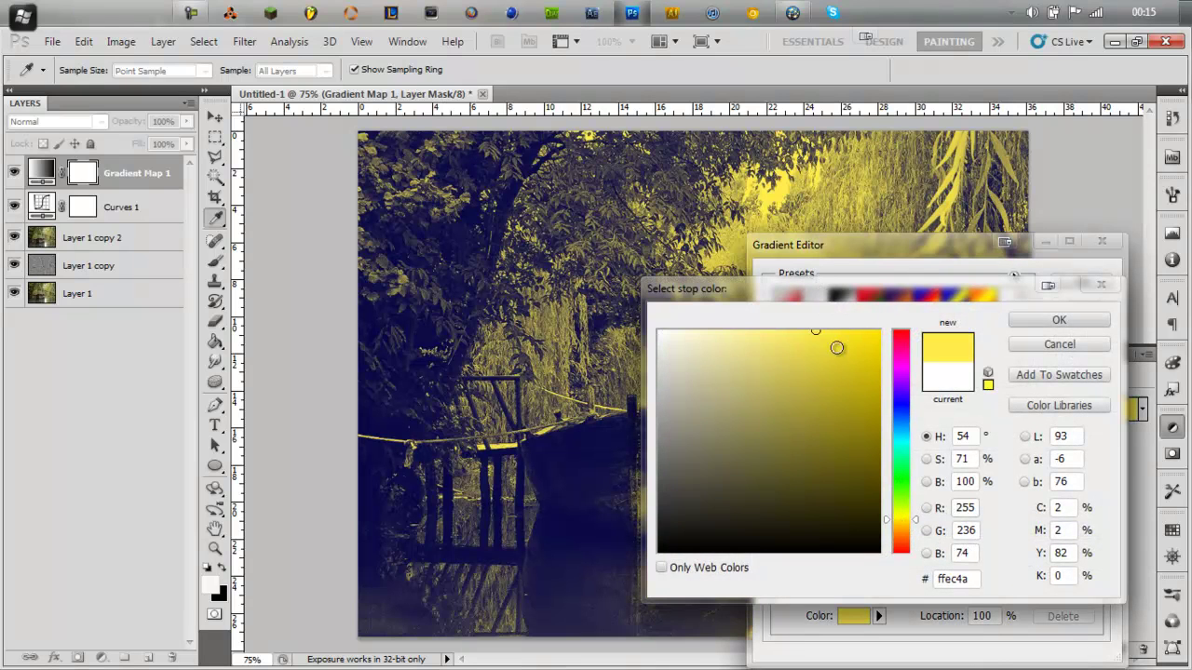
click(1058, 320)
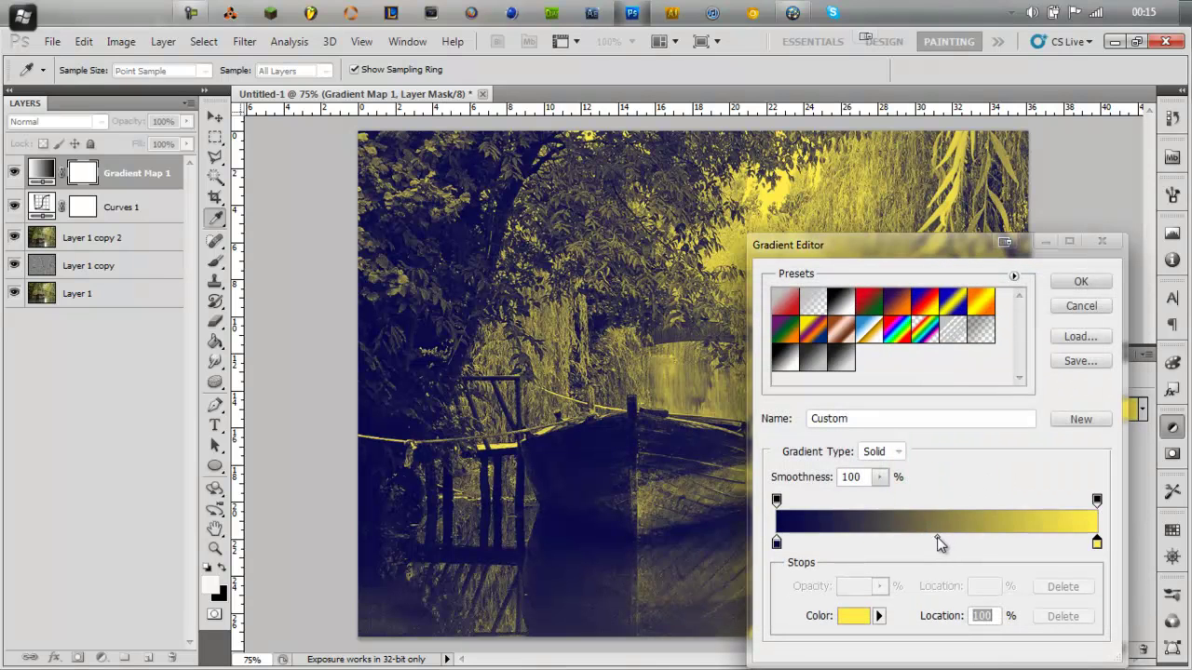
drag(939, 545, 885, 538)
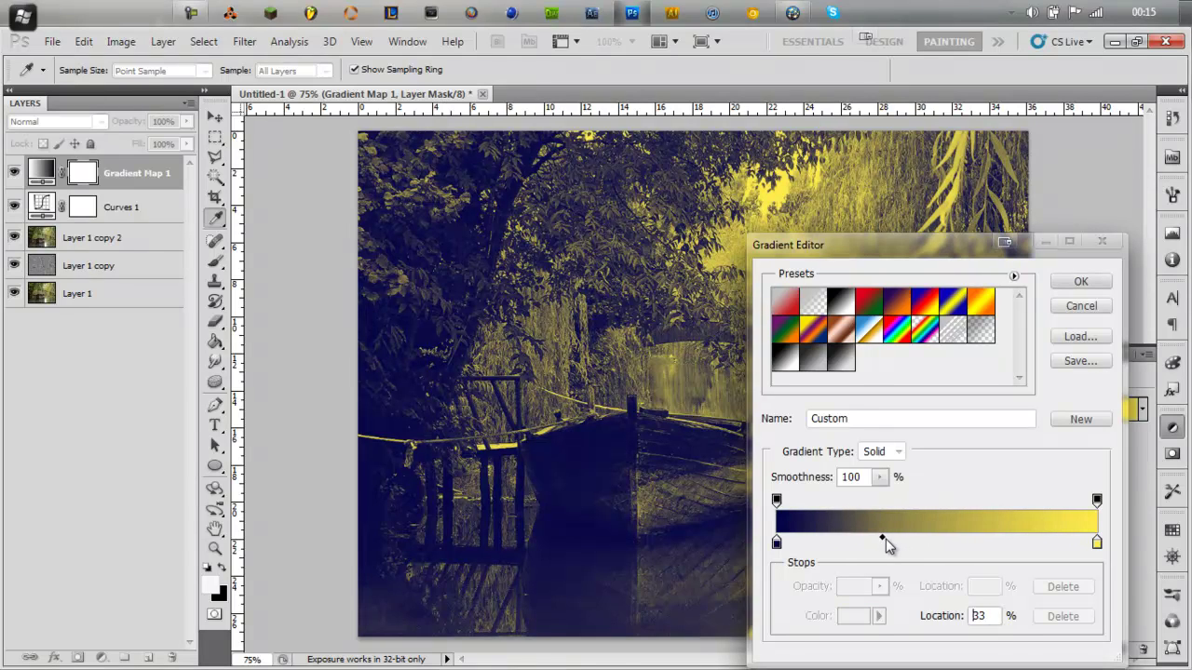
click(966, 543)
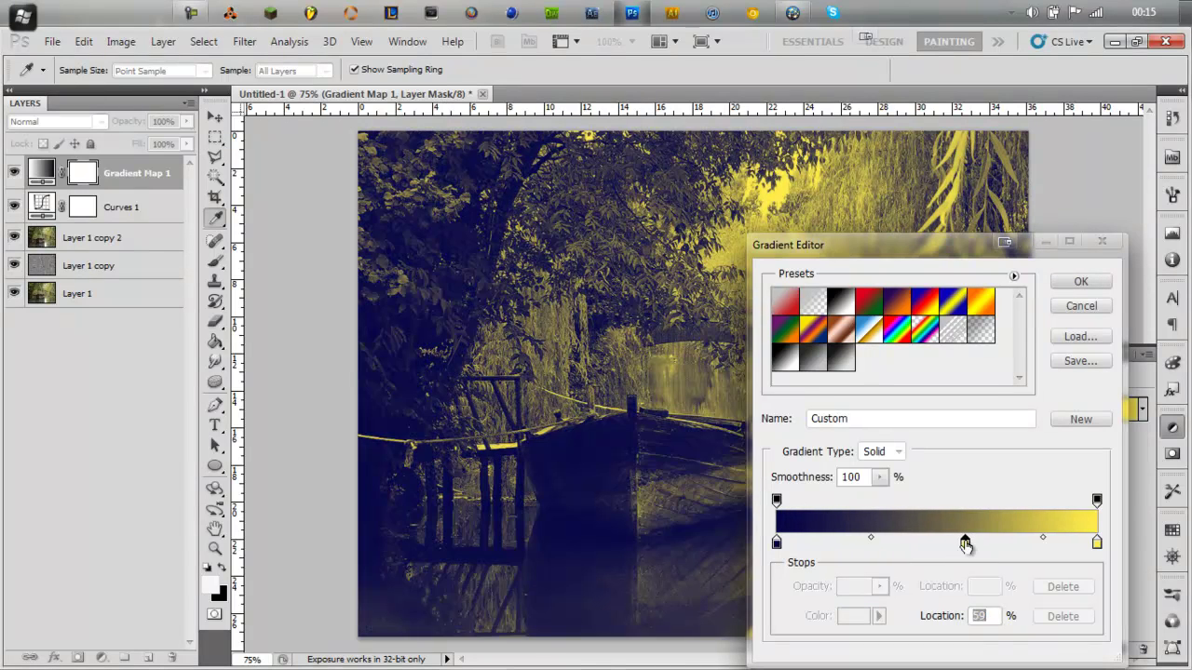
Remove the extra stop and accept the navy-to-yellow gradient
key(BackSpace)
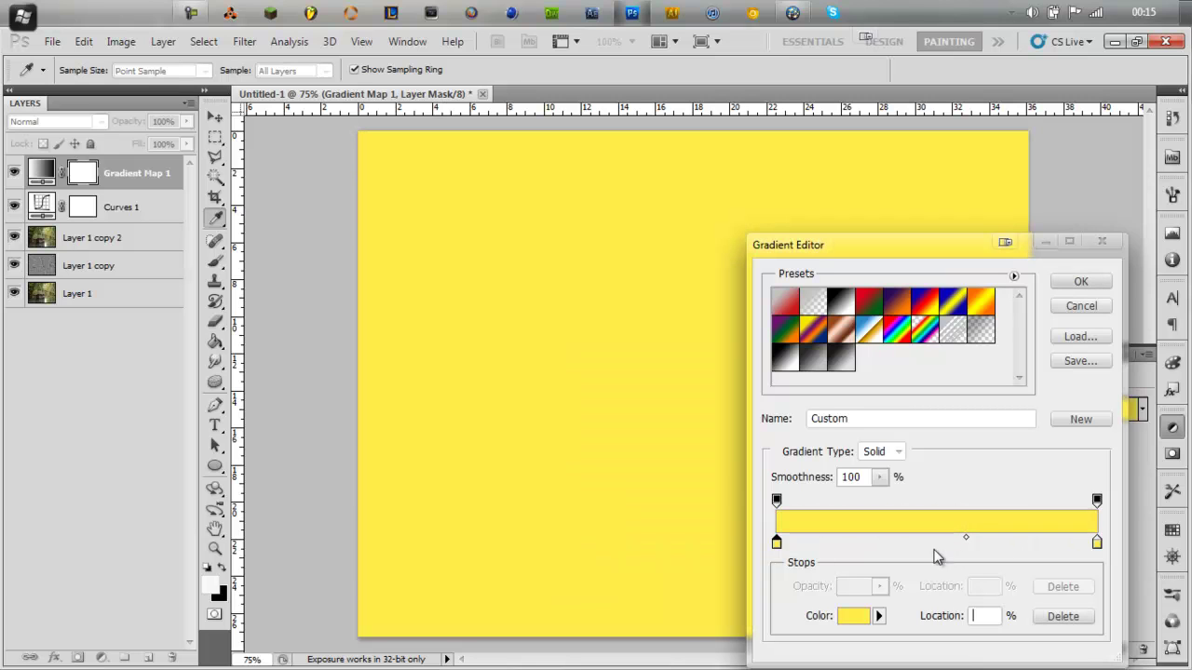
drag(776, 543, 776, 561)
click(1092, 282)
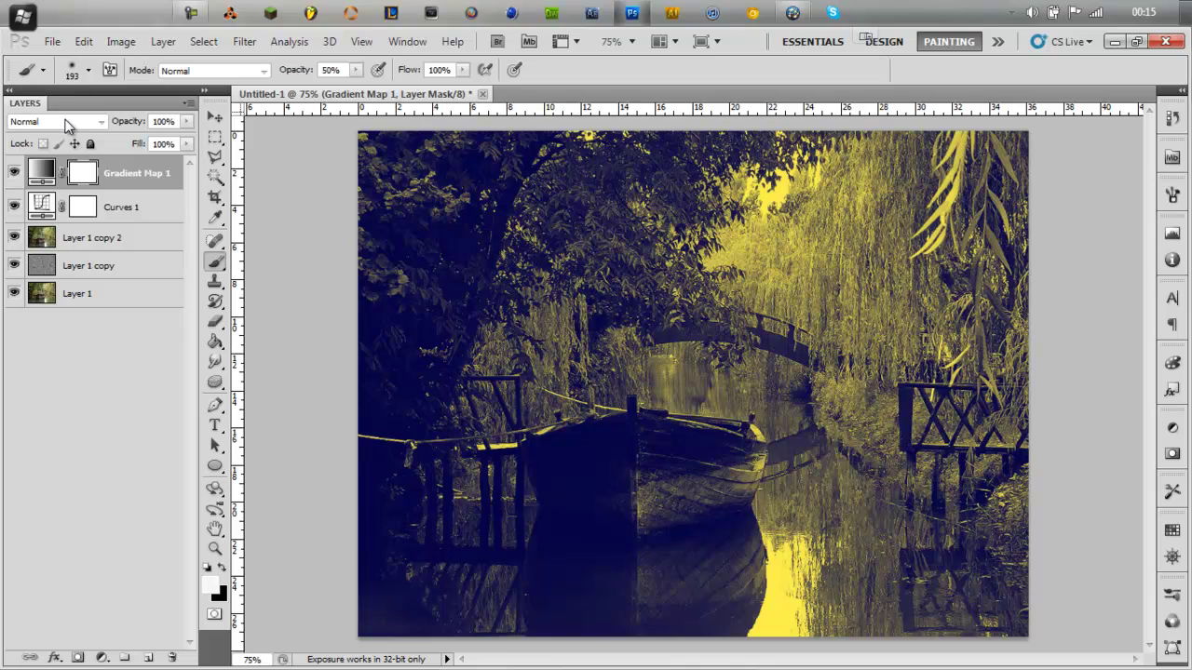
Set Gradient Map 1 to Overlay blending at 35% opacity
click(67, 122)
click(49, 340)
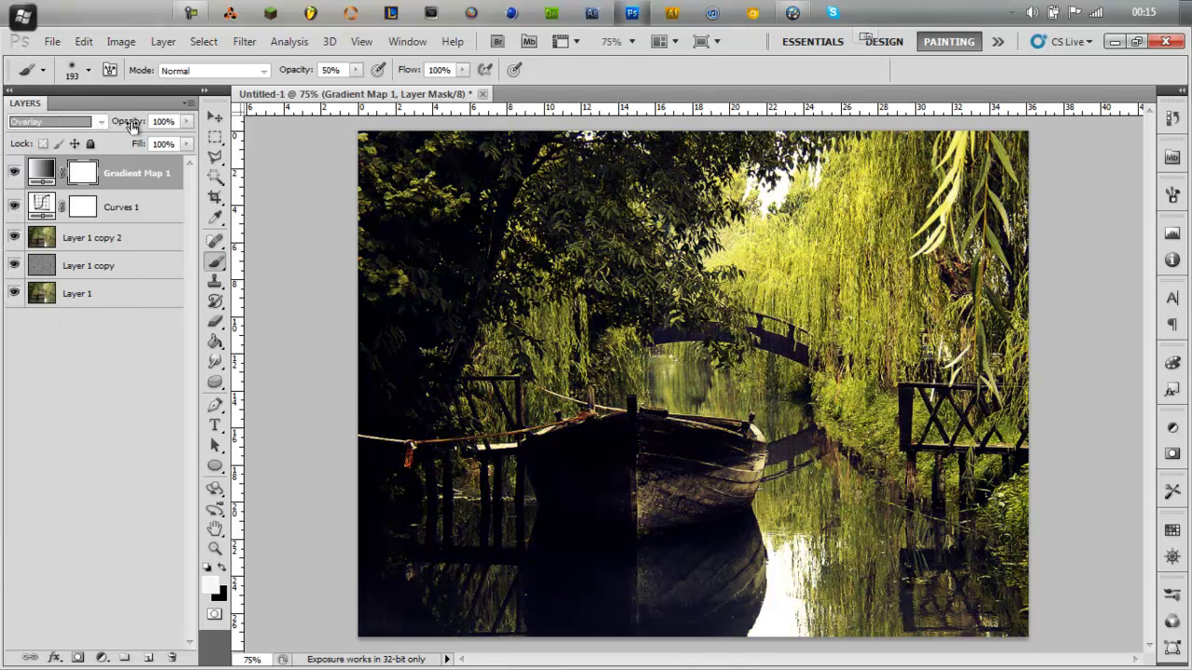
drag(187, 122, 59, 154)
drag(137, 149, 127, 152)
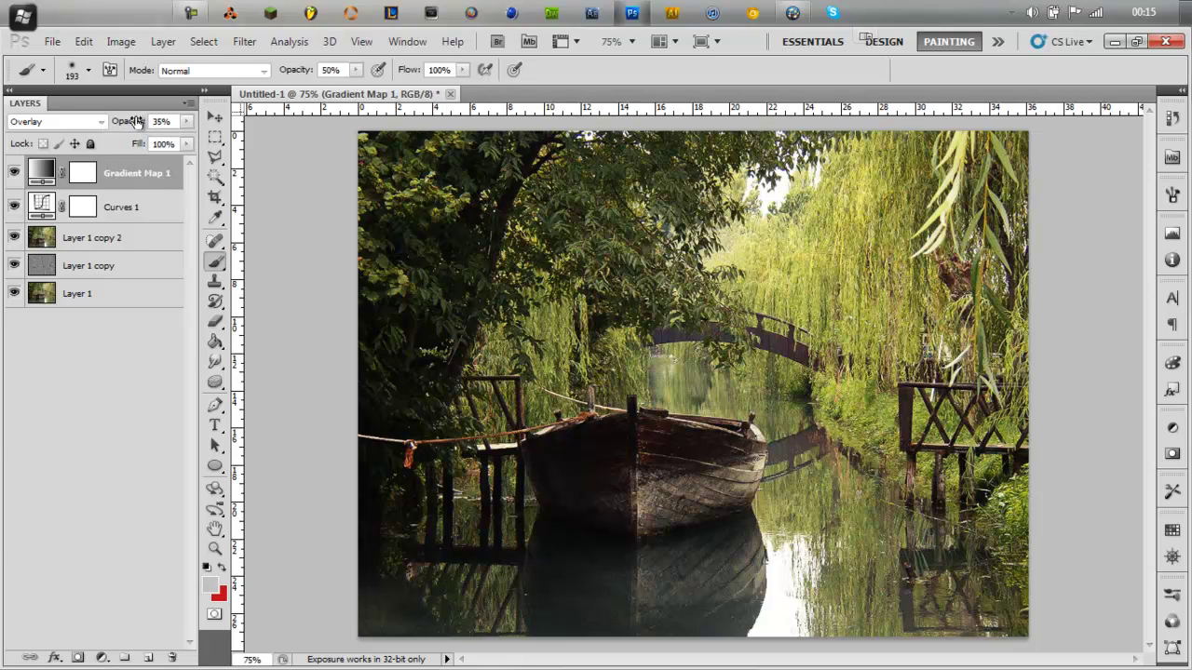
click(215, 117)
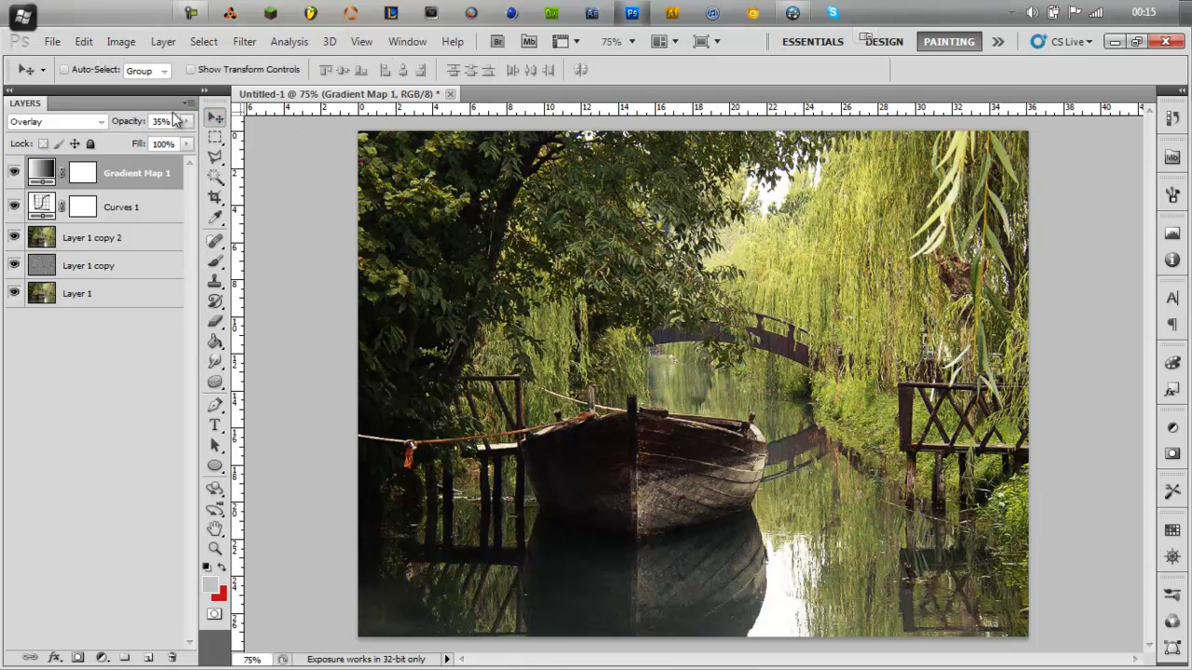
click(102, 657)
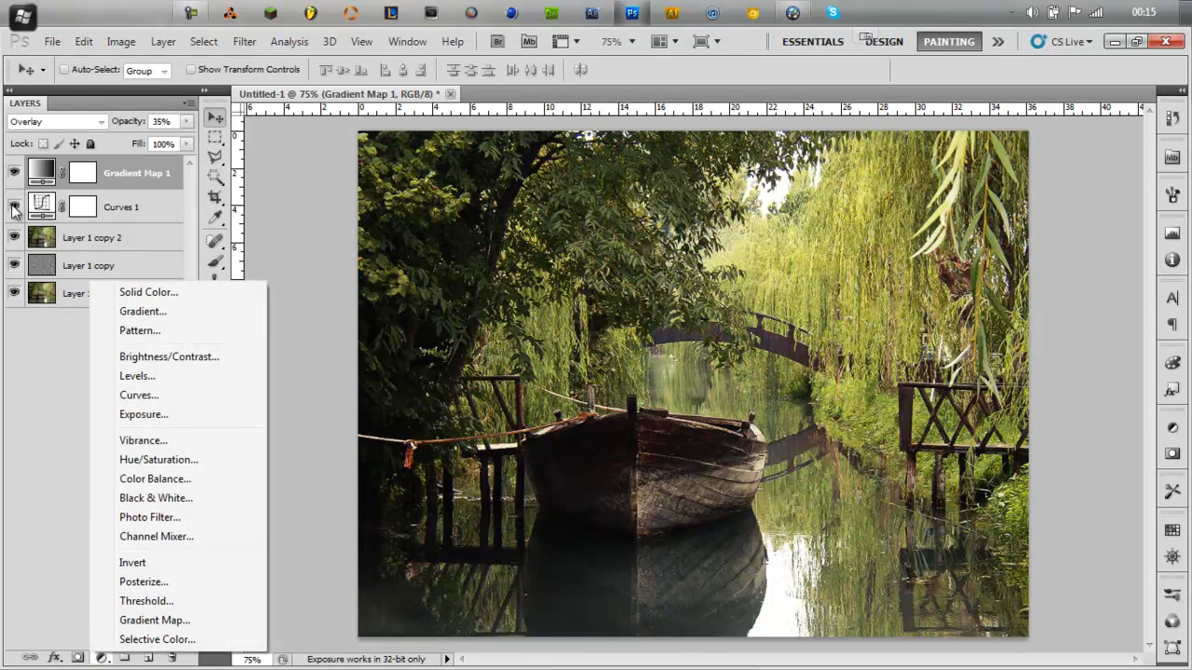
click(213, 121)
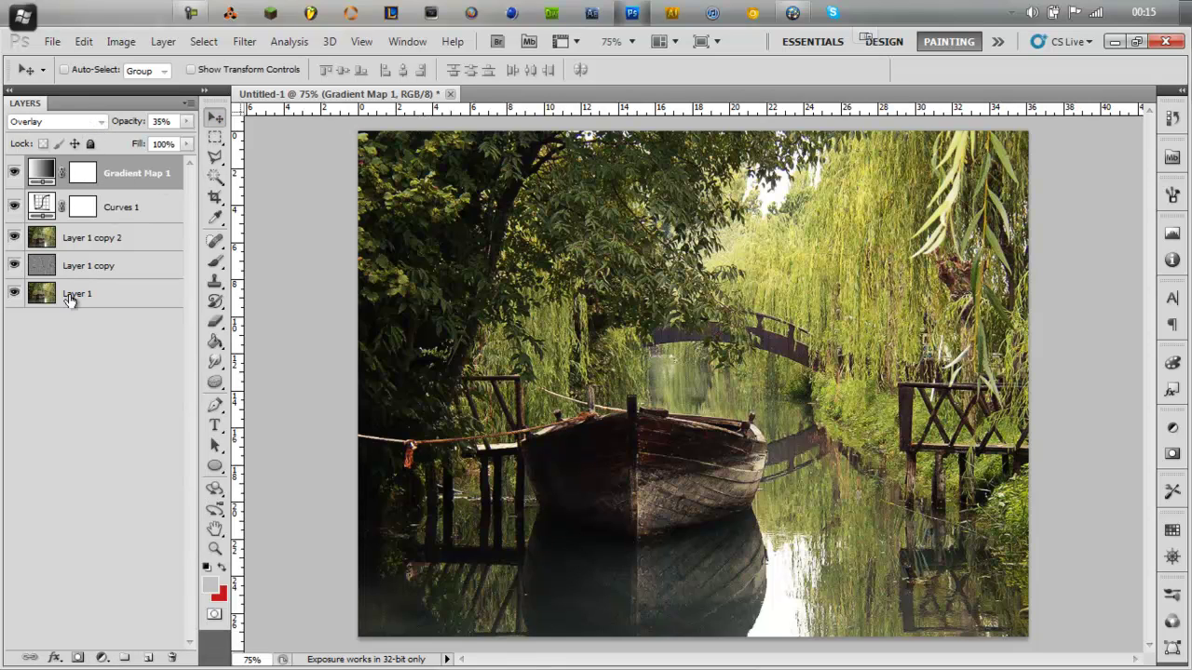
Add Gradient Map 2 from the Black, White preset with a deep purple dark stop
click(103, 657)
click(119, 625)
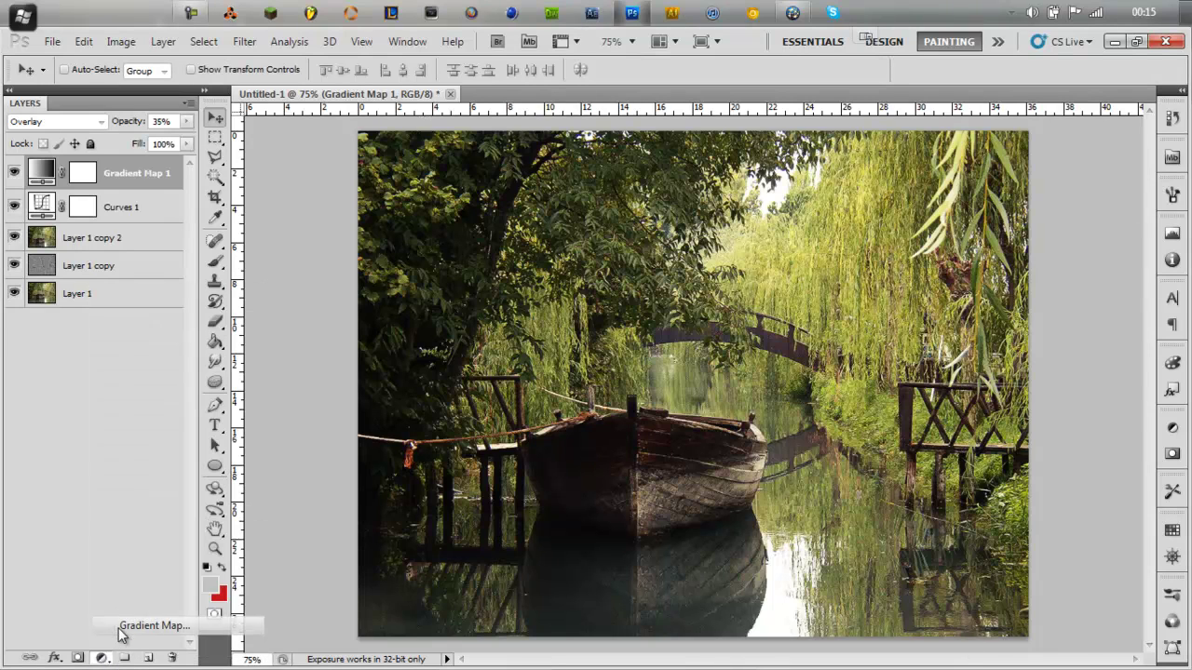
click(1022, 410)
click(840, 301)
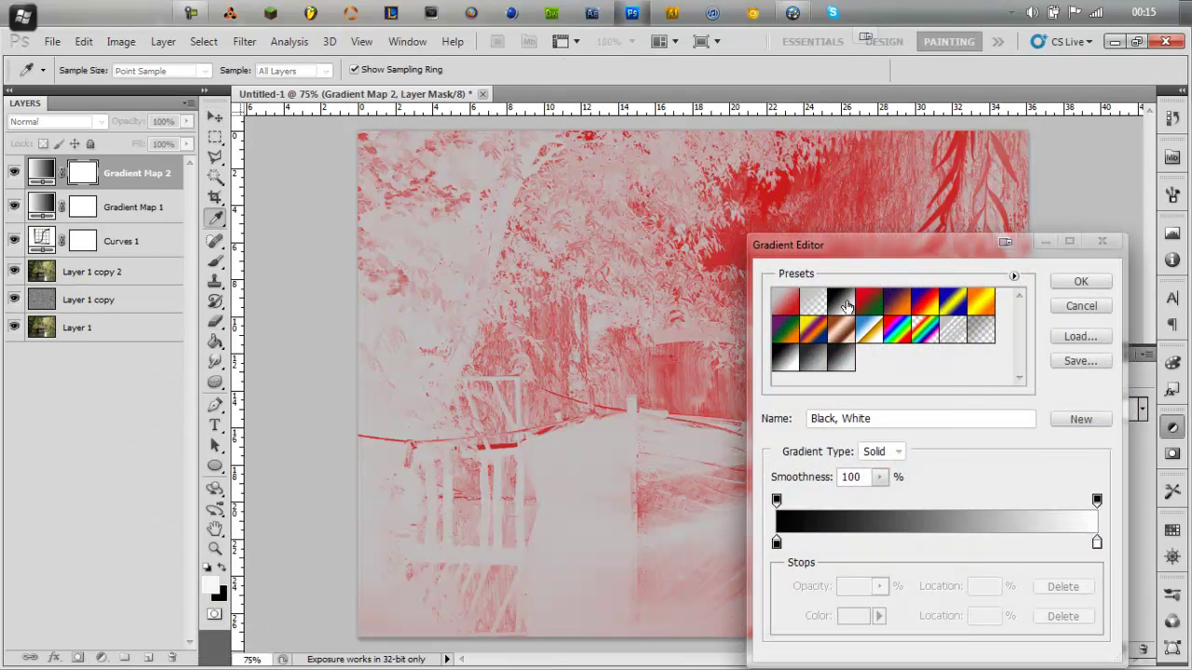
double_click(776, 543)
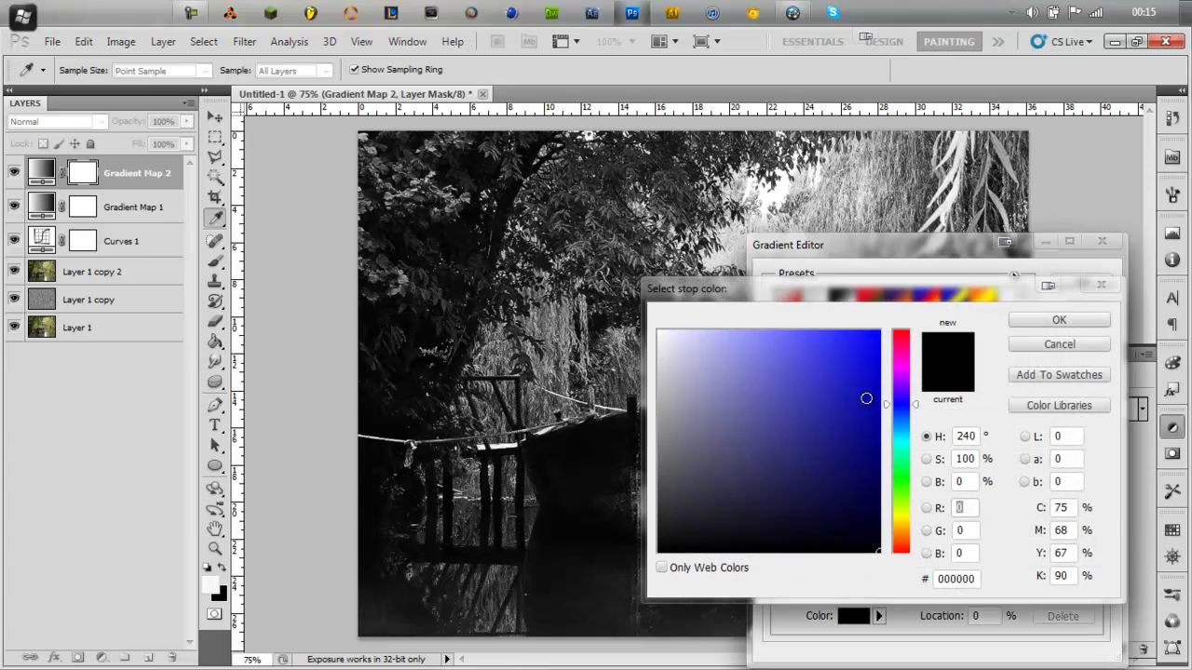
drag(900, 404, 901, 386)
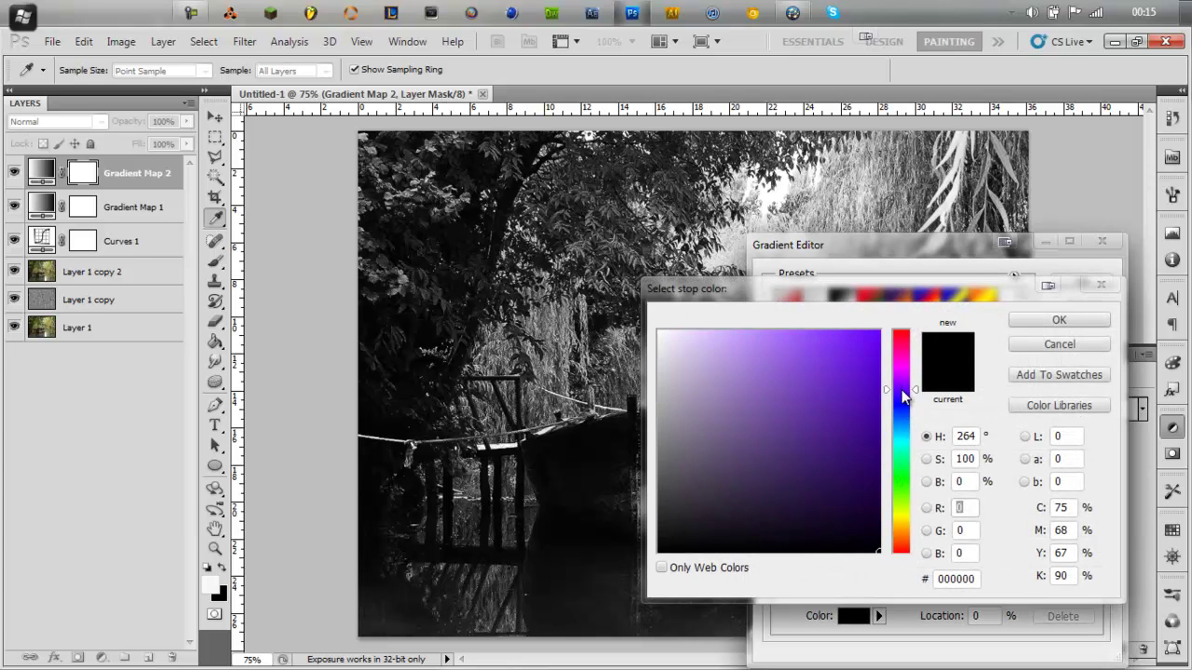
click(883, 403)
mouse_move(846, 453)
mouse_down()
mouse_move(851, 420)
mouse_move(840, 474)
mouse_move(859, 472)
mouse_up()
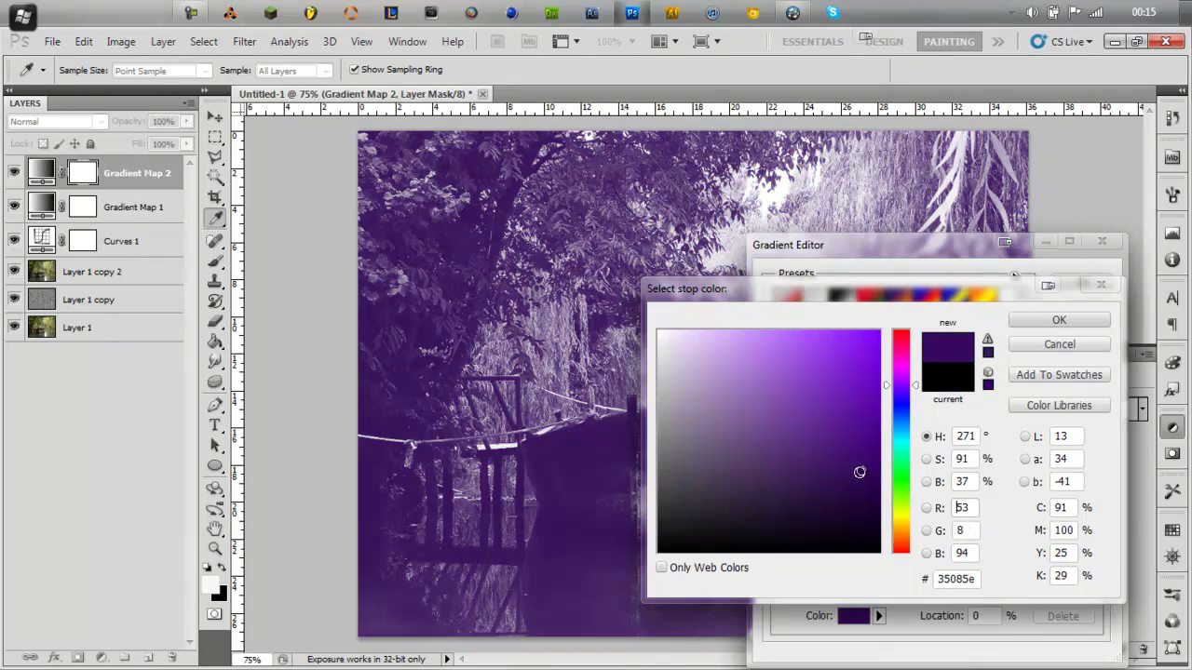
click(1021, 323)
Set the light stop to light orange and move the gradient midpoint to 39%
double_click(1096, 544)
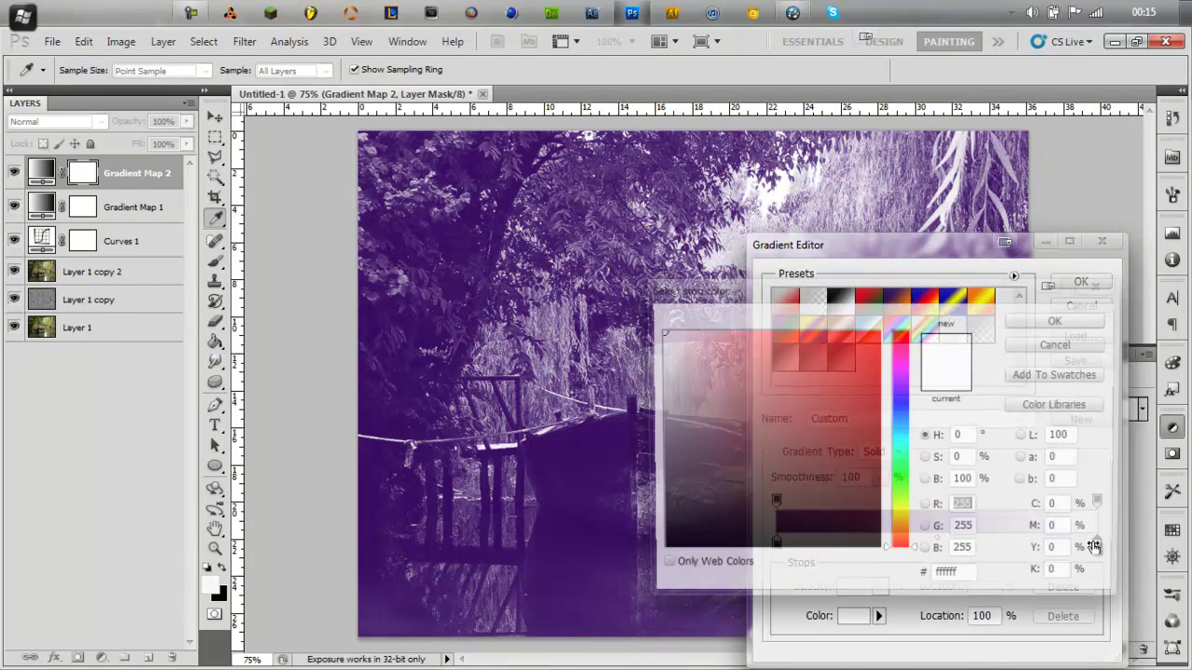
drag(904, 527, 908, 539)
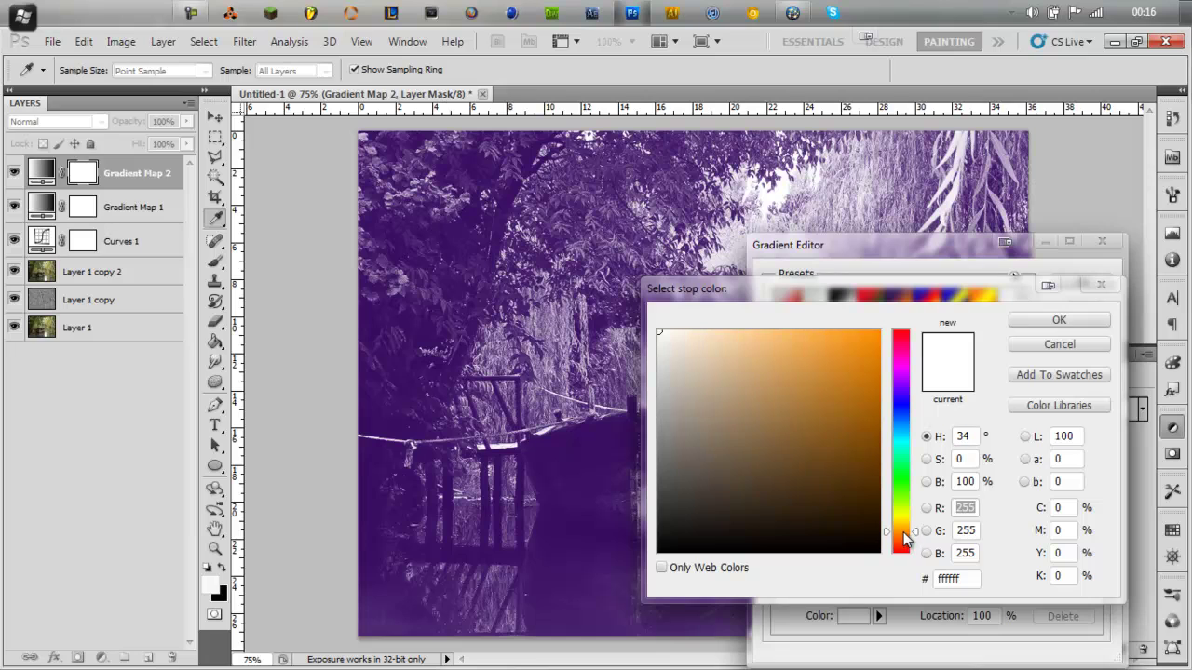
mouse_move(793, 425)
mouse_down()
mouse_move(826, 268)
mouse_move(820, 351)
mouse_move(830, 286)
mouse_up()
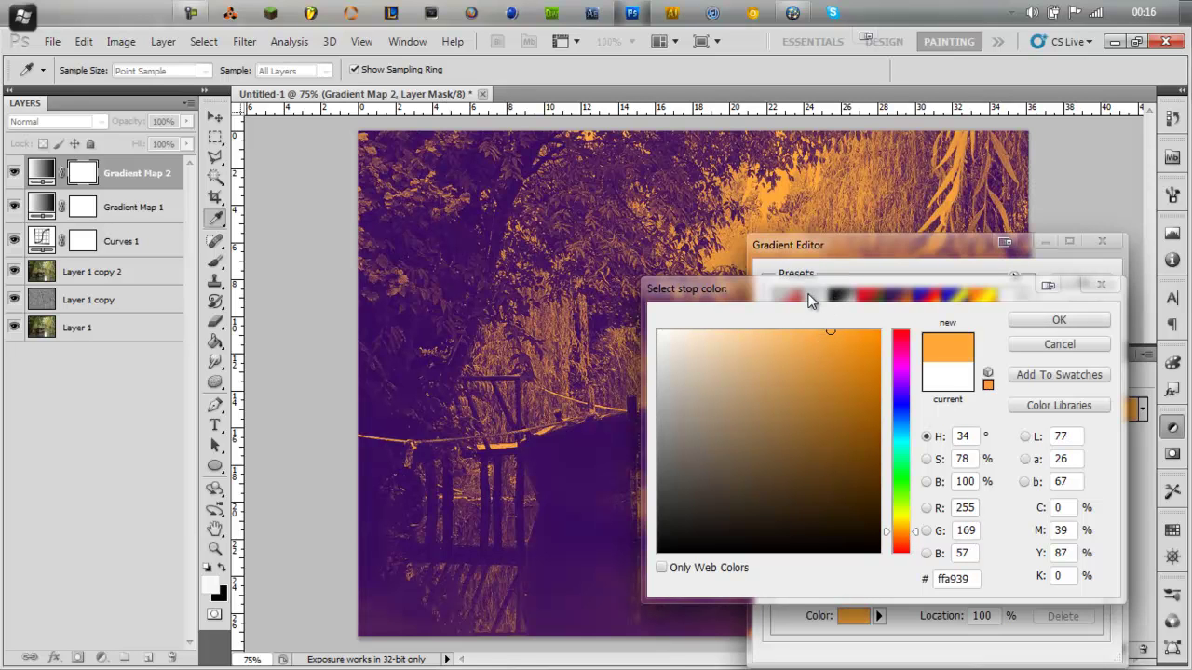
click(1048, 319)
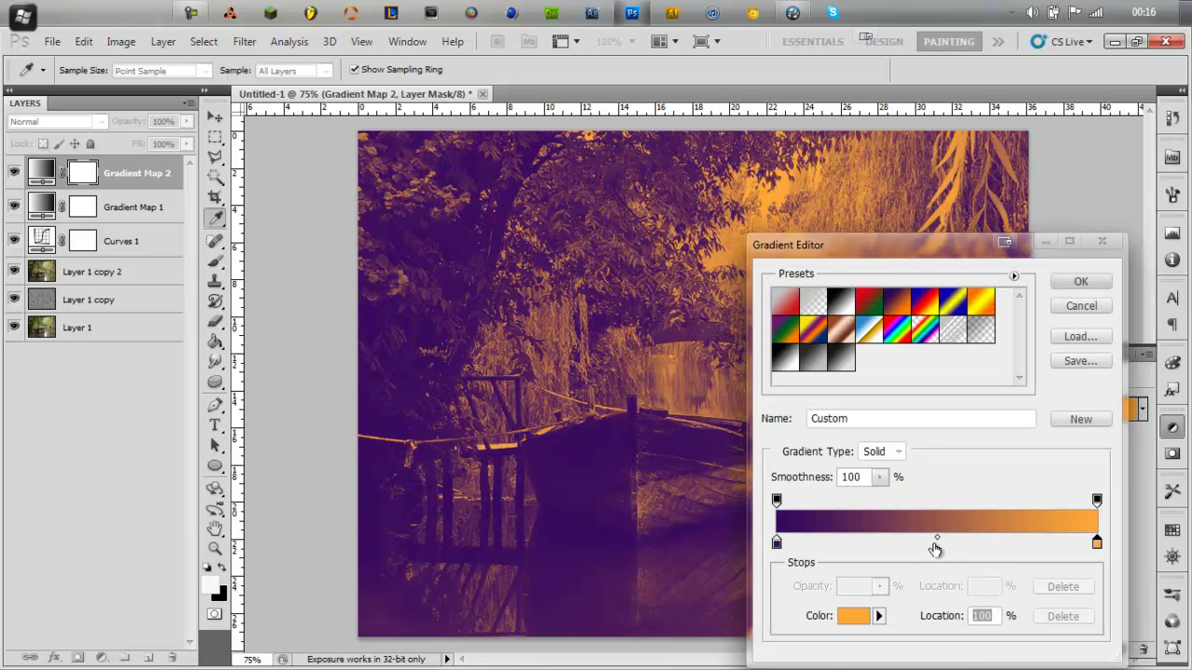
drag(934, 538, 903, 547)
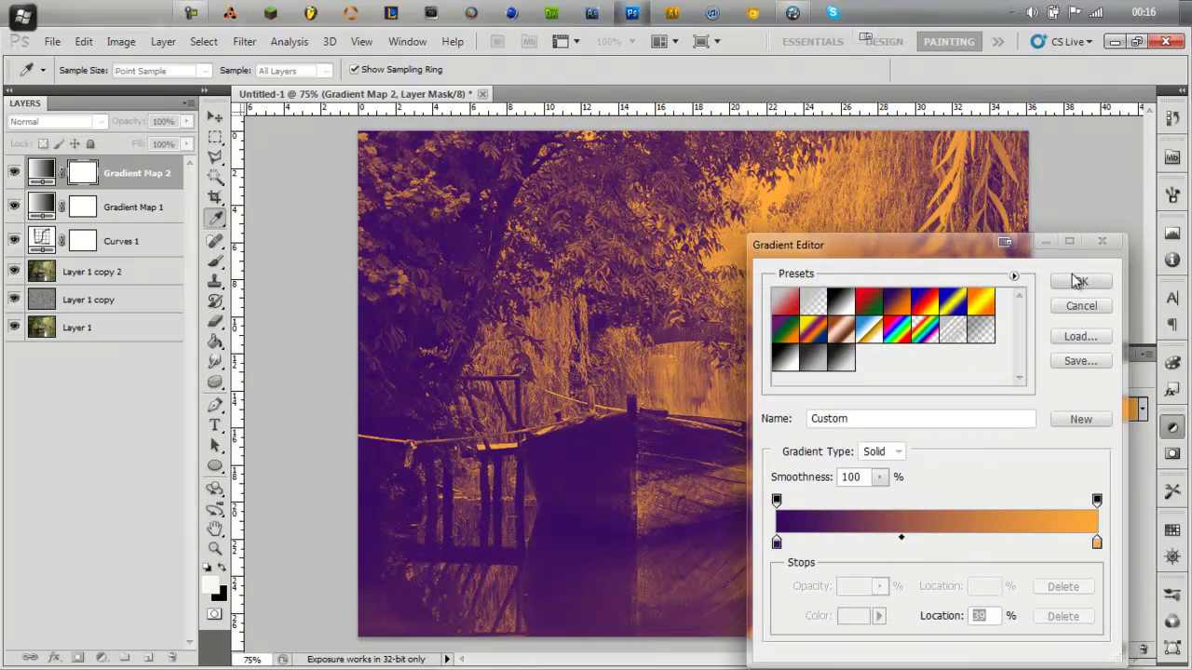
click(1080, 281)
Set Gradient Map 2 to Soft Light blending at 40% opacity
click(1120, 354)
click(56, 121)
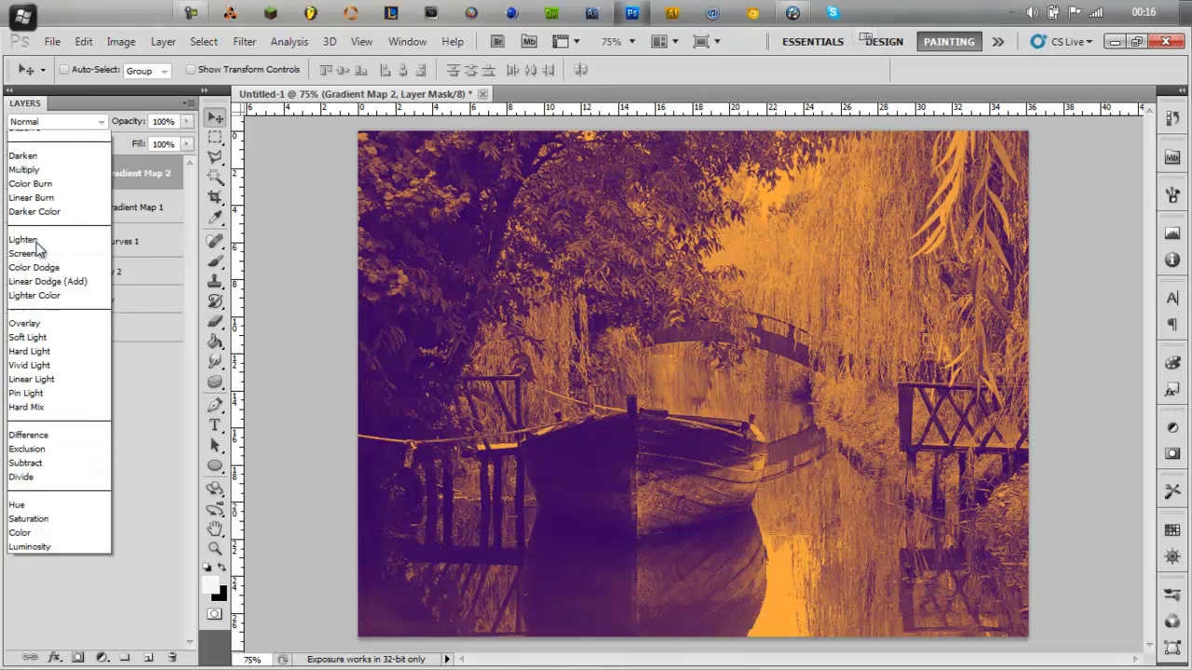
click(28, 375)
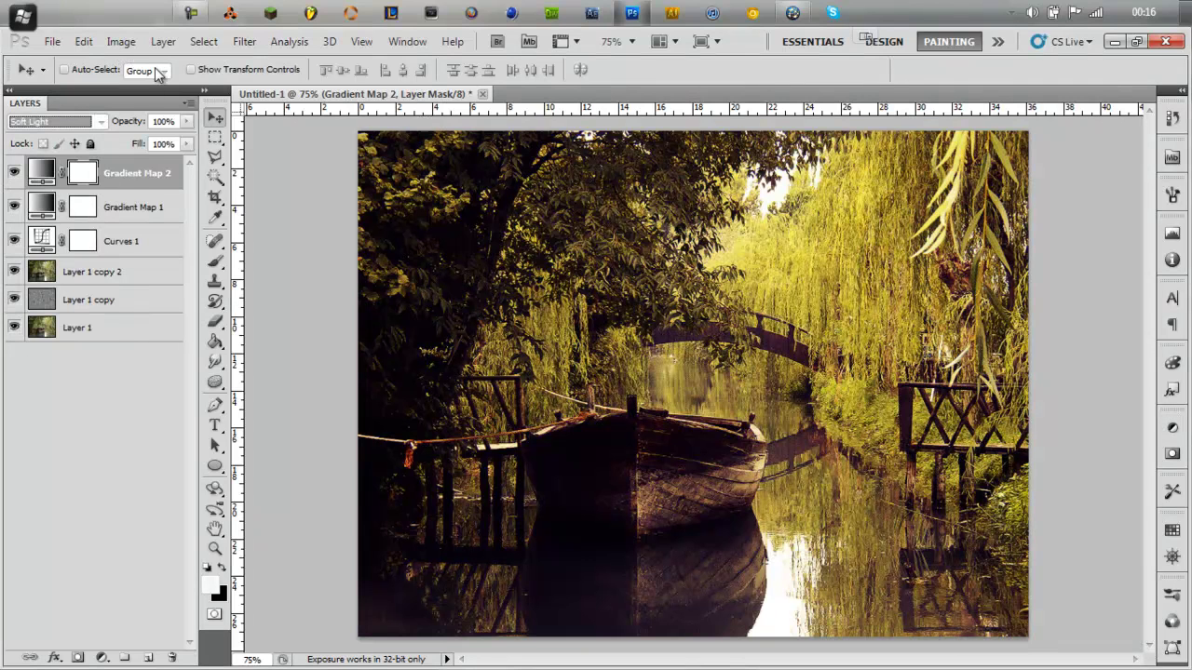
click(13, 172)
click(13, 173)
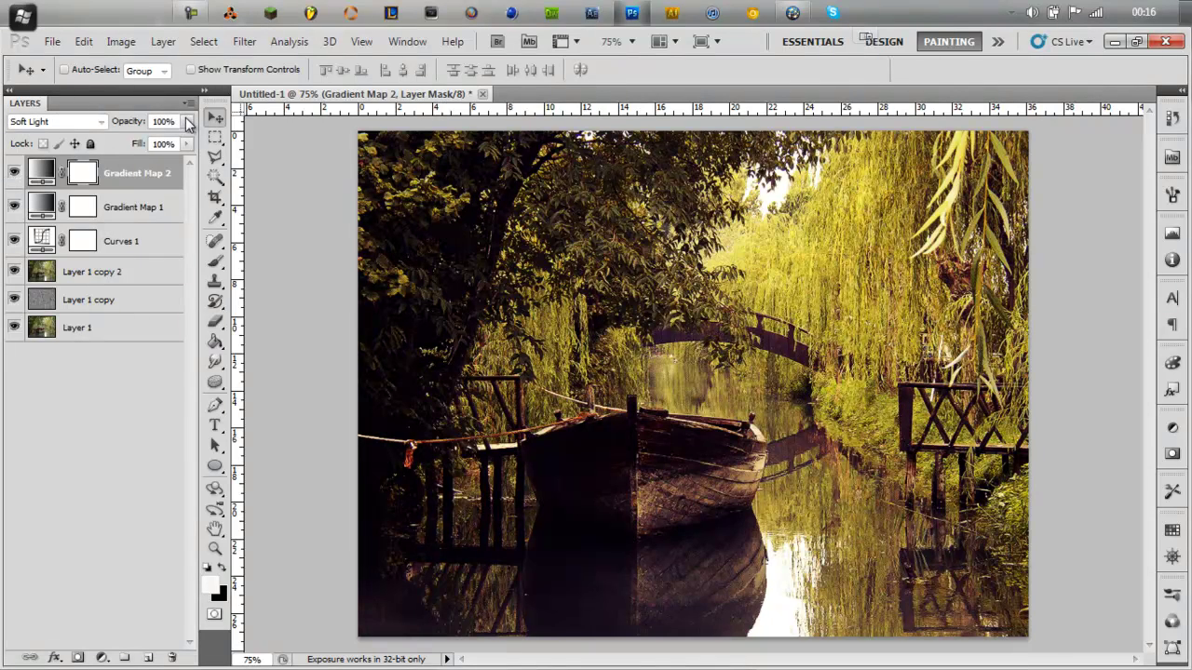
click(189, 124)
drag(191, 142, 116, 144)
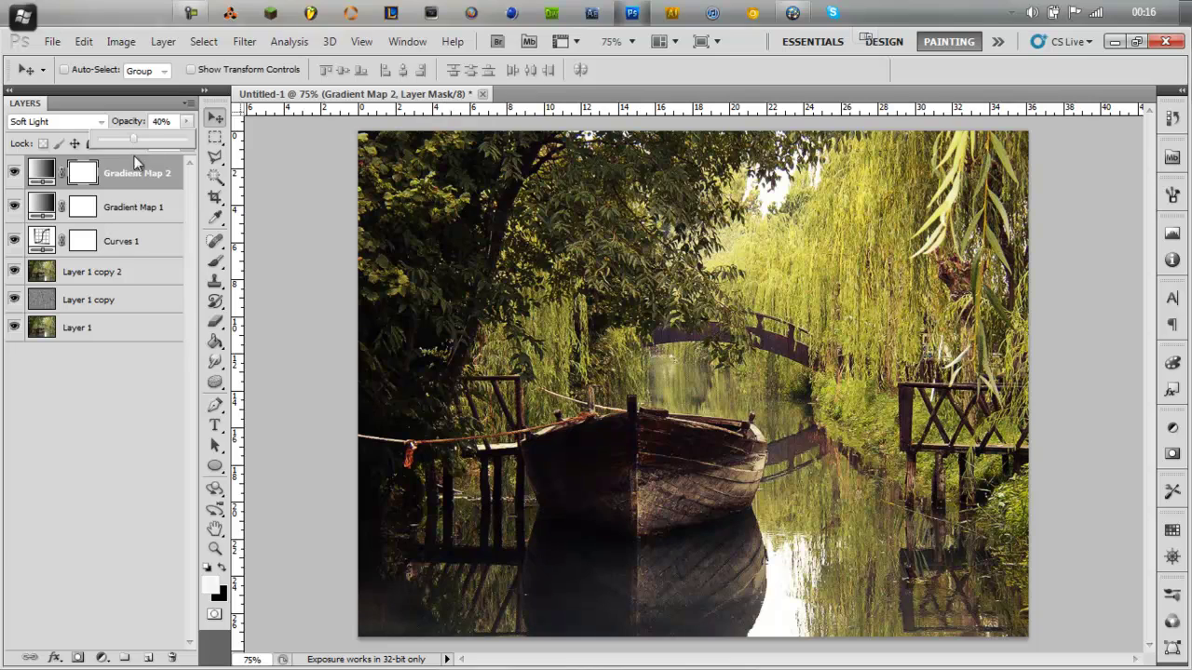
Undo the accidentally created empty layer group
click(123, 657)
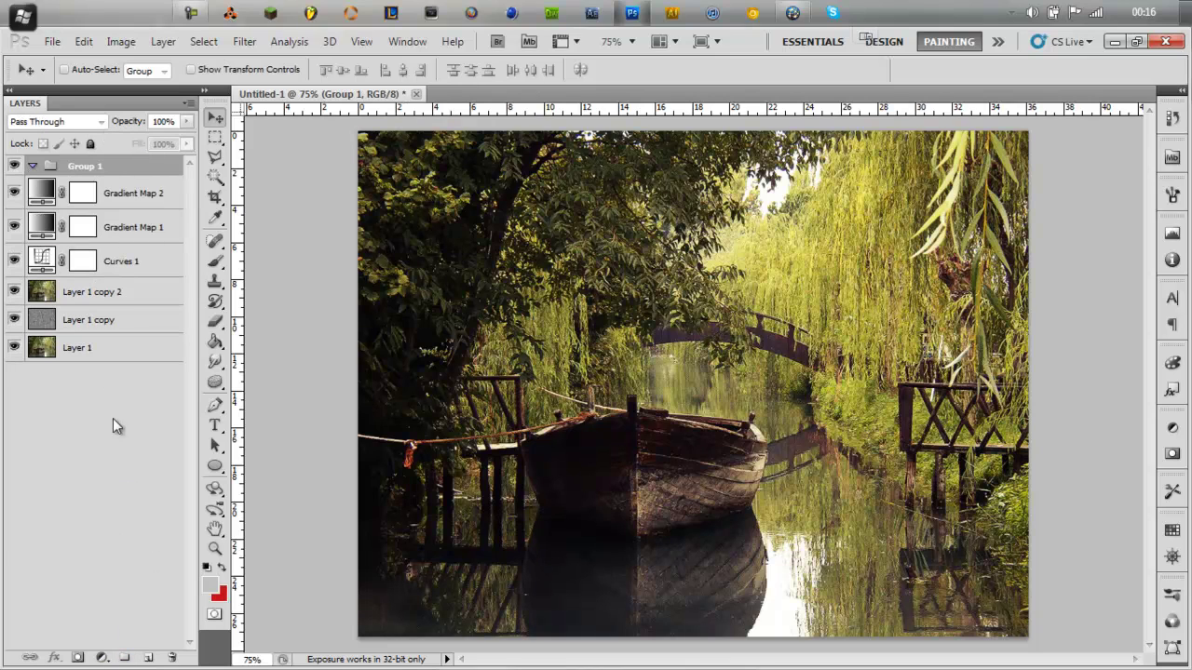
key(ctrl+z)
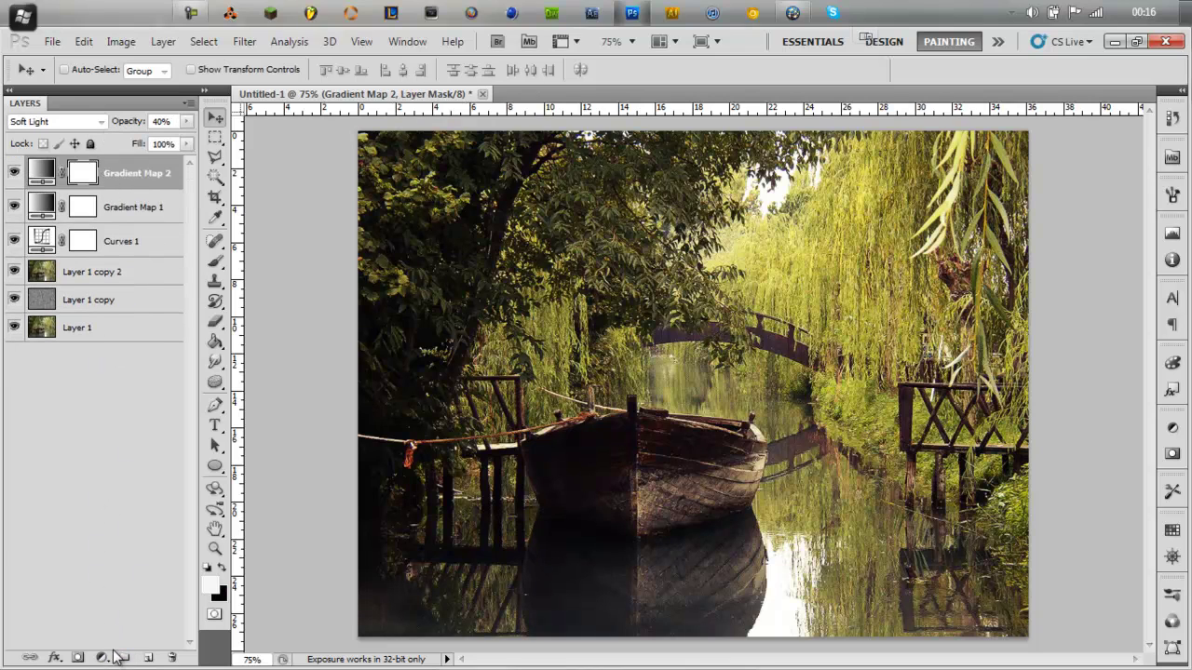
click(101, 657)
Add Gradient Map 3 starting from the Black, White preset
click(143, 630)
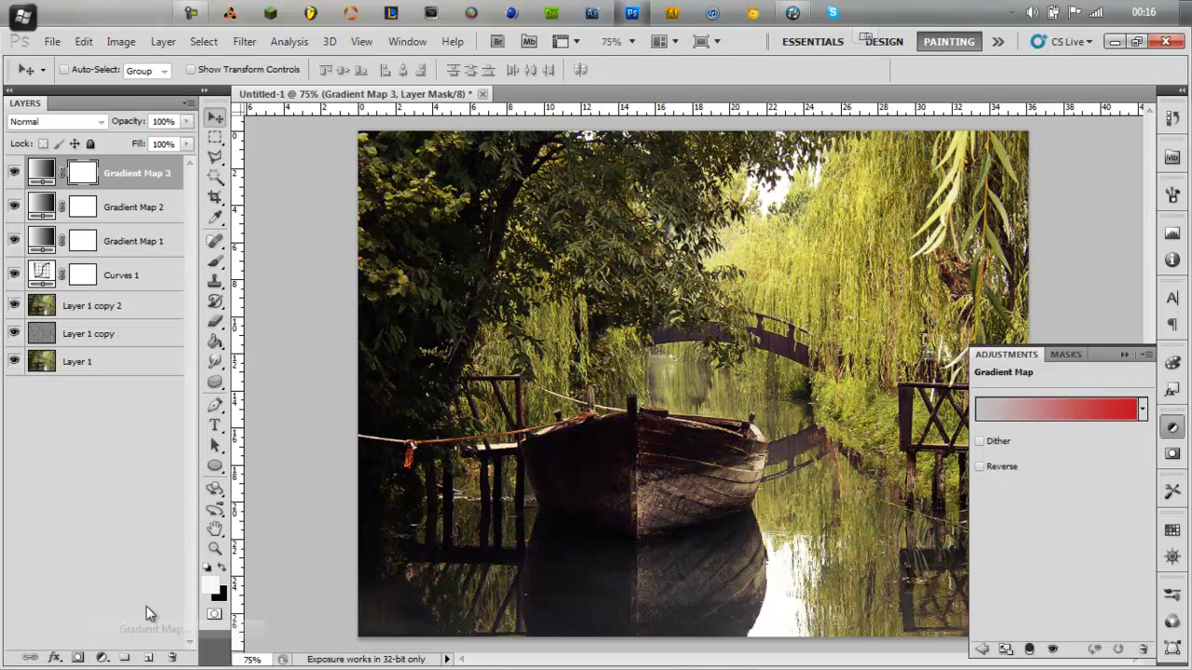
click(1001, 408)
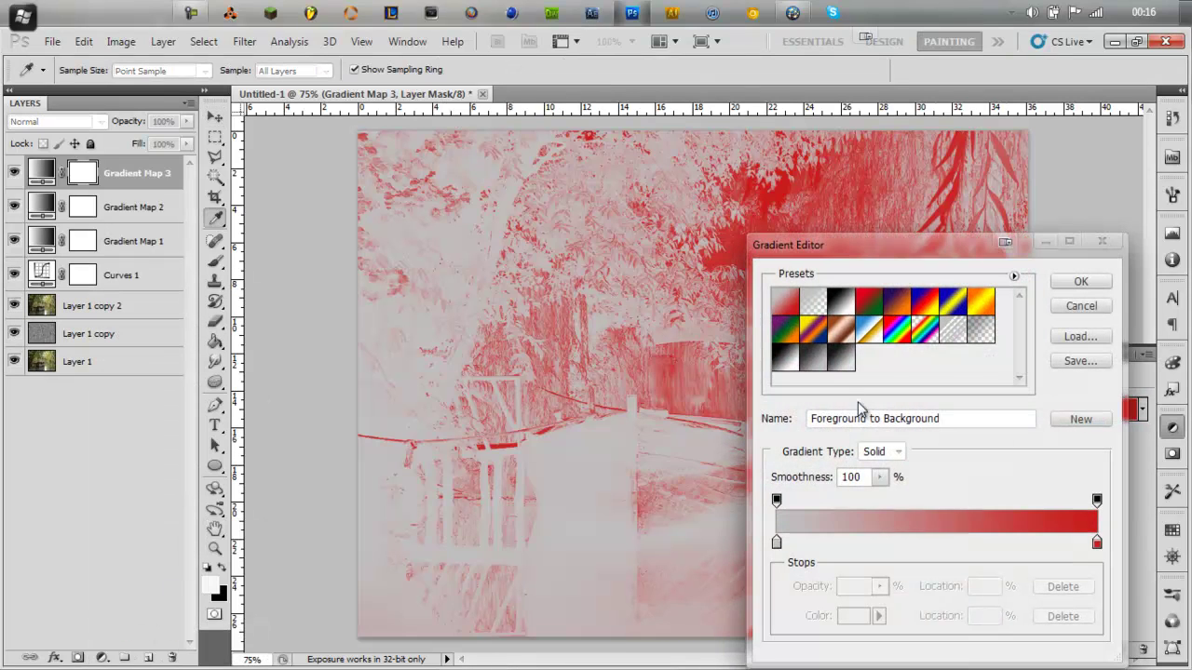
click(840, 300)
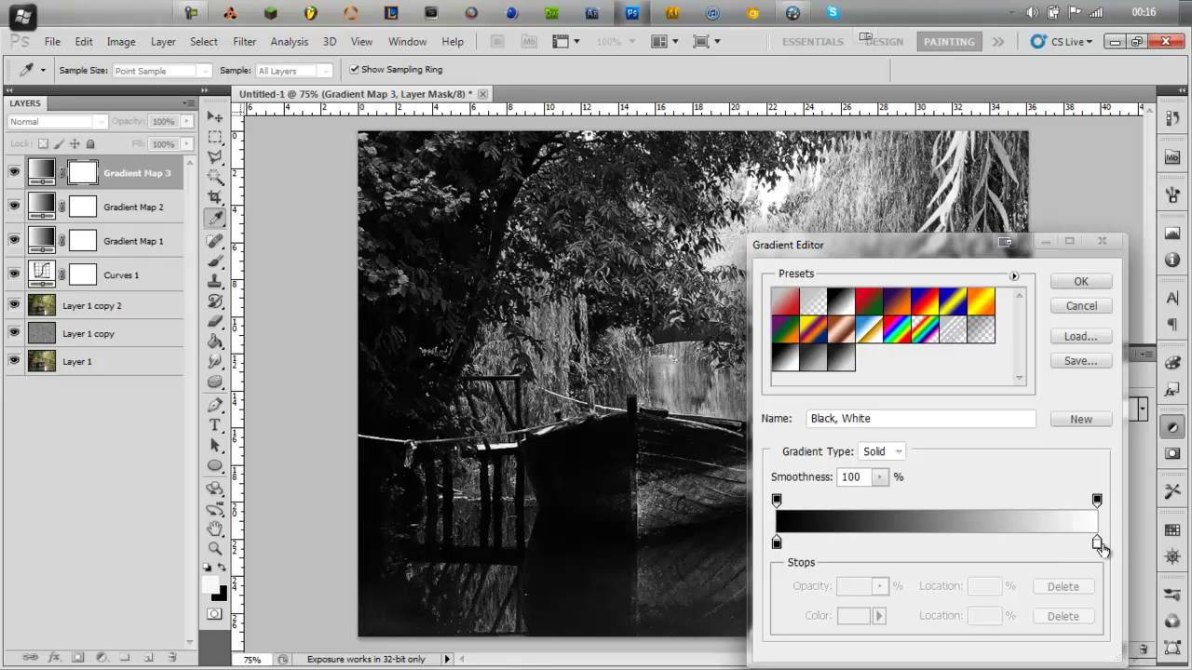
Set the dark stop to deep burgundy magenta (610d28) and accept the gradient
double_click(777, 543)
drag(814, 307, 849, 287)
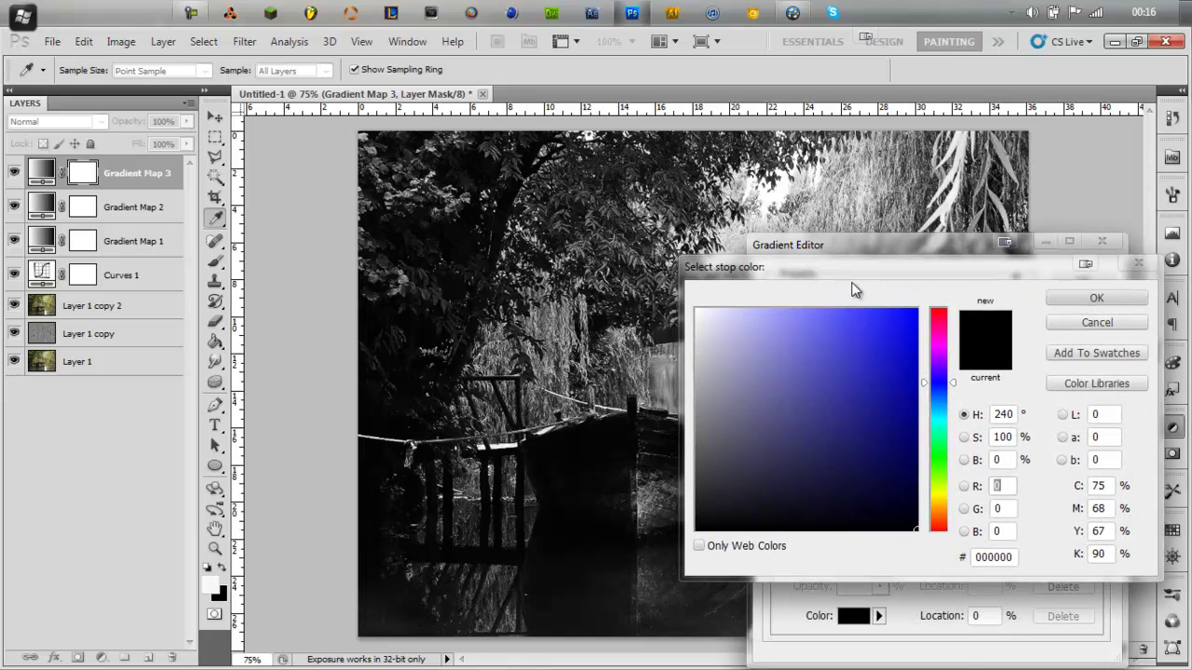
click(939, 519)
drag(878, 511, 888, 446)
click(939, 322)
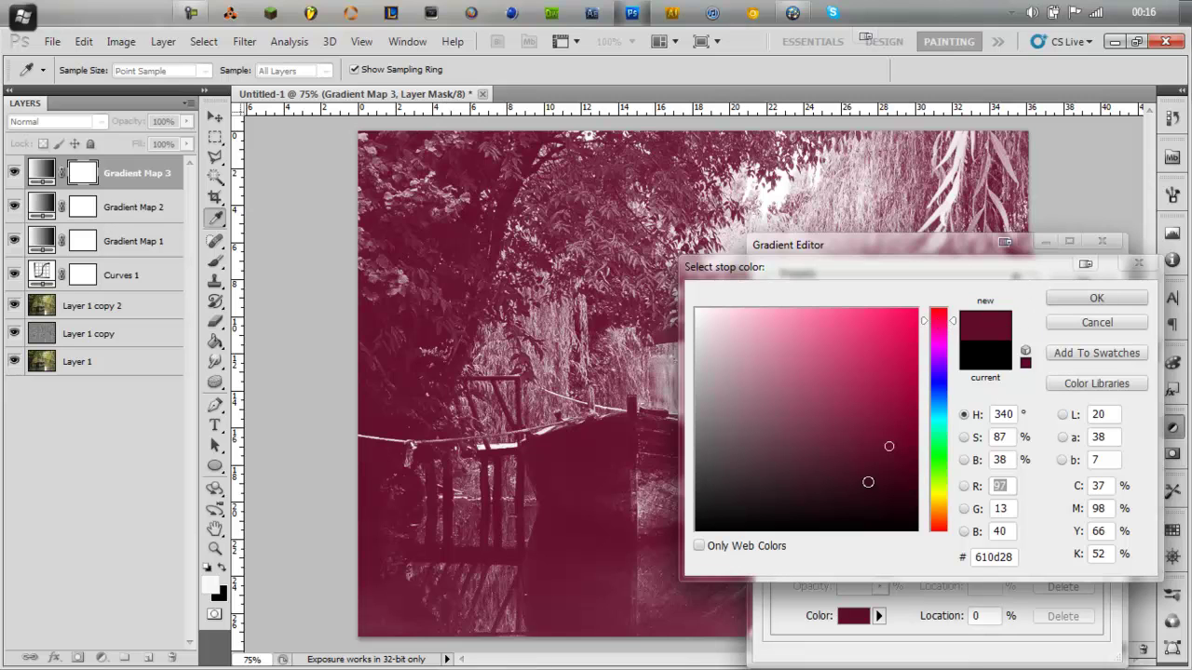
click(901, 464)
click(1098, 306)
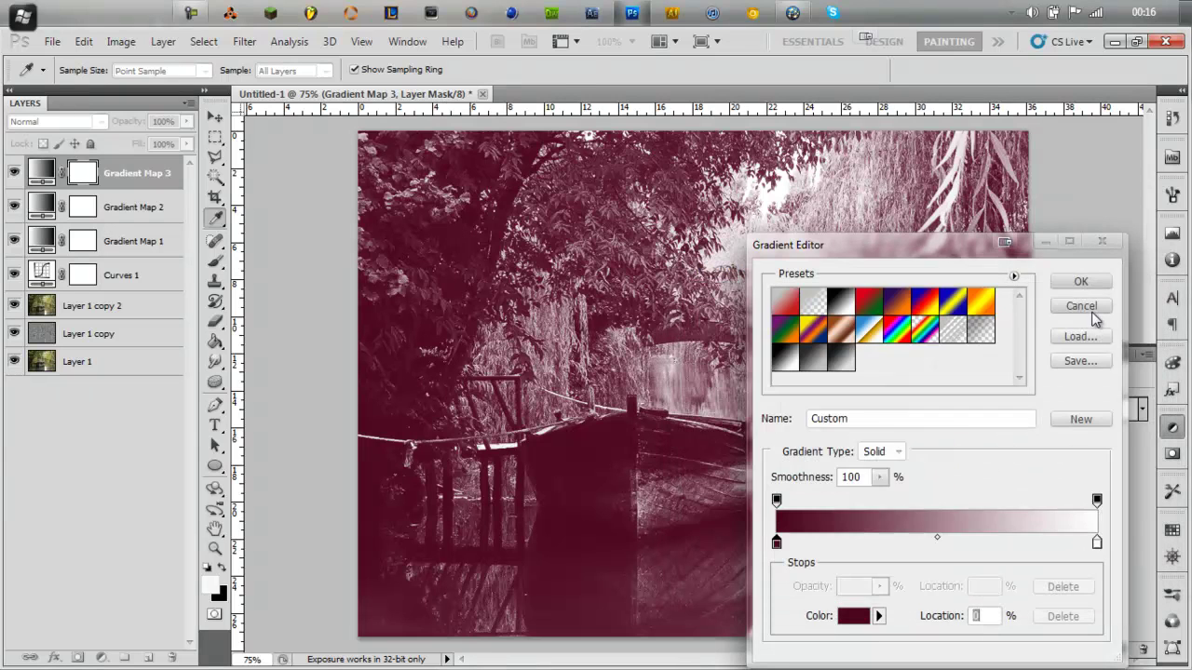
click(1078, 283)
Set Gradient Map 3 to Color blending at 30% opacity, comparing it on and off
click(61, 122)
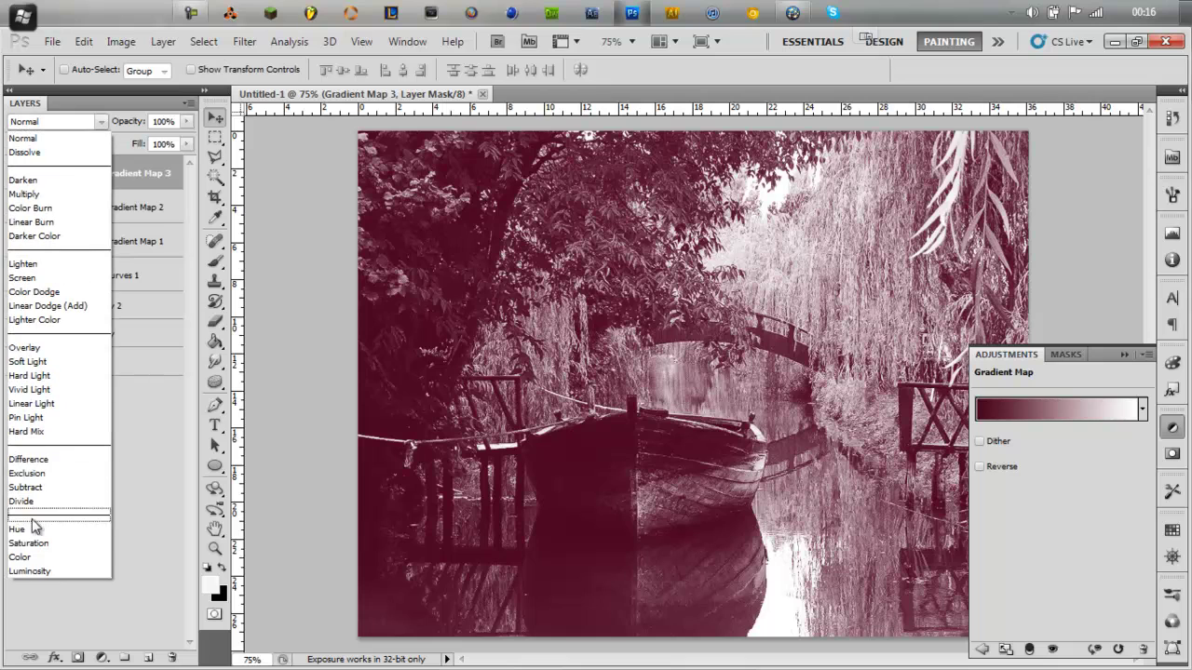
click(21, 557)
click(186, 143)
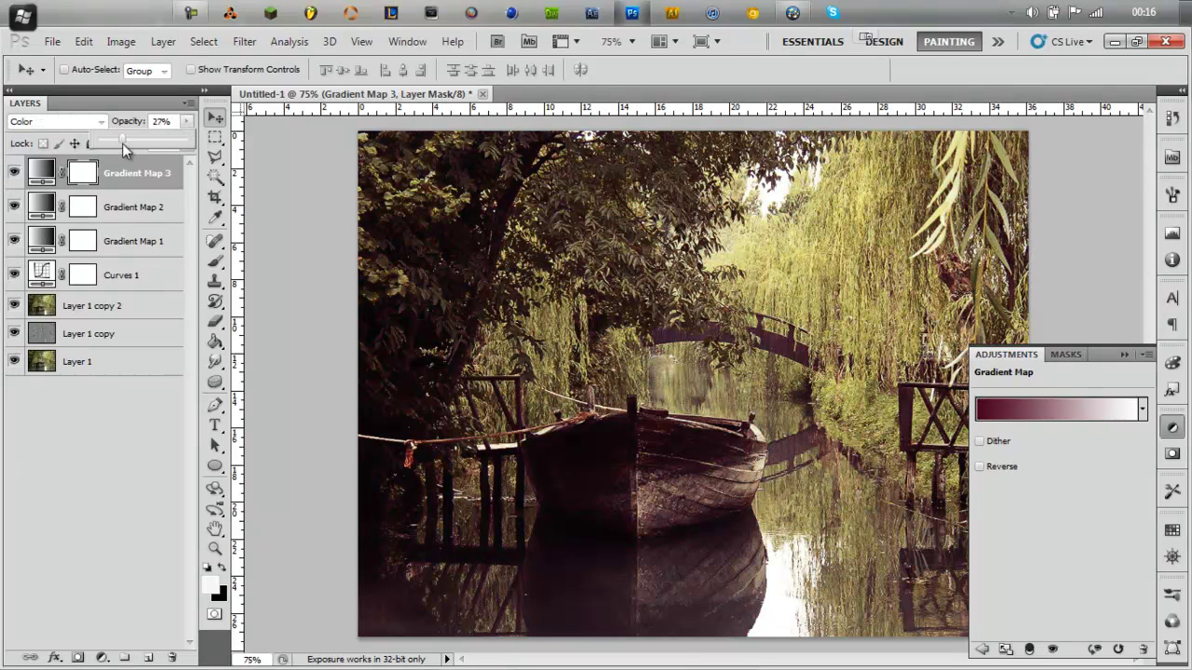
click(13, 173)
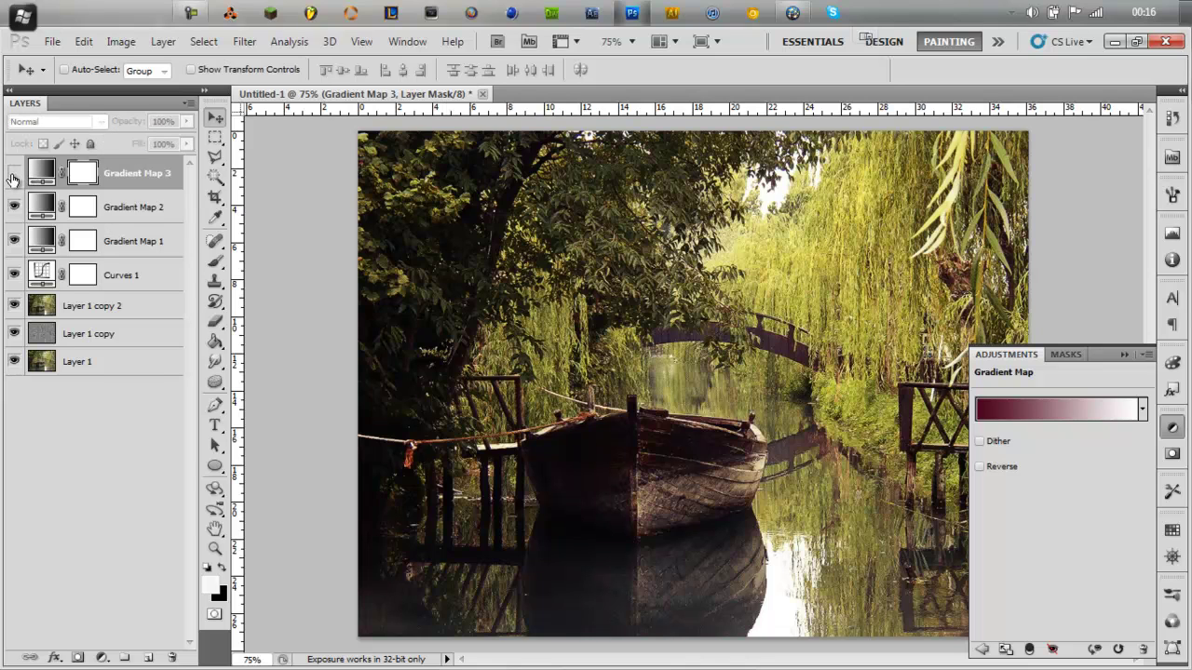
click(13, 174)
click(13, 174)
click(13, 174)
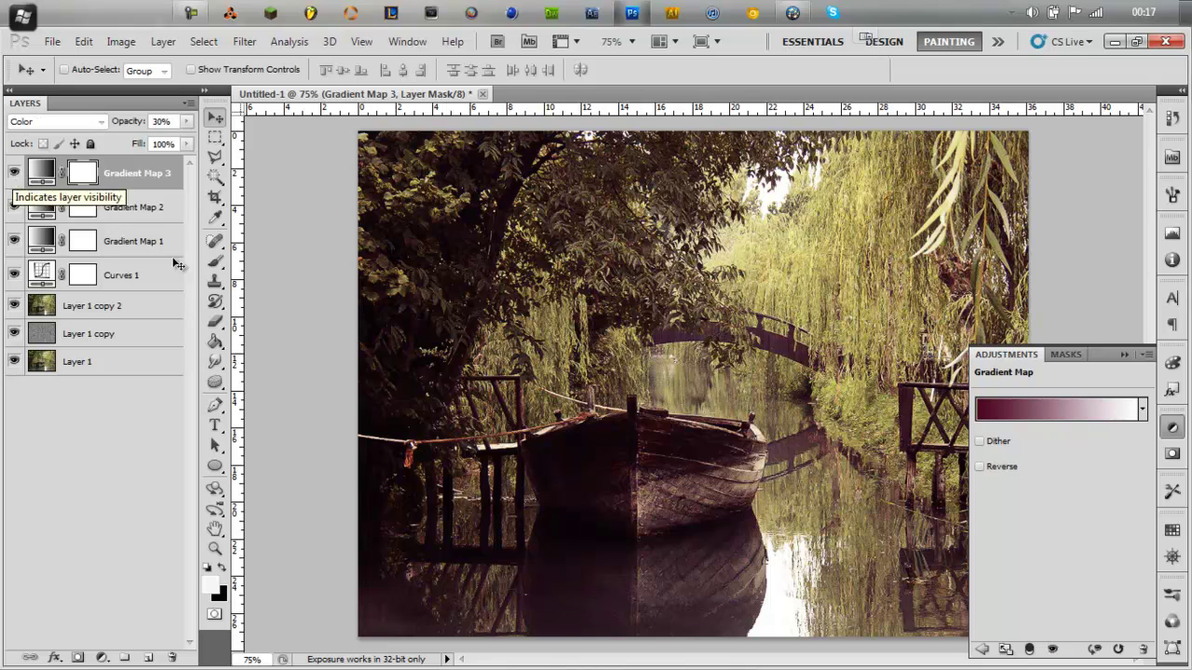
click(1118, 353)
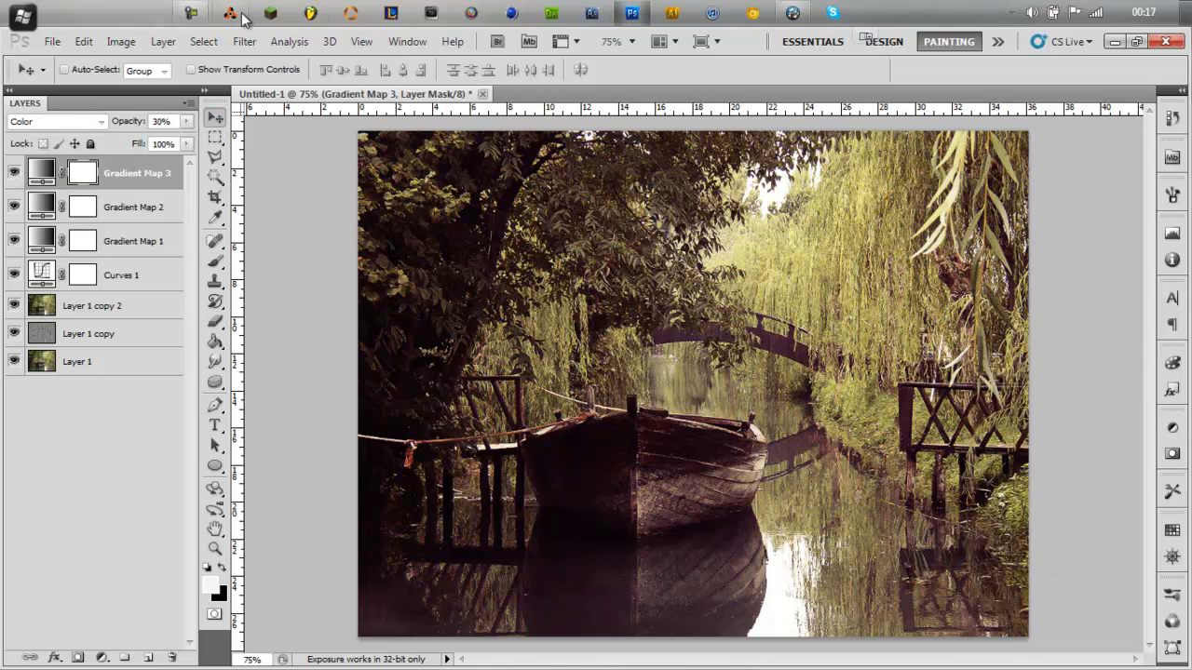
click(195, 12)
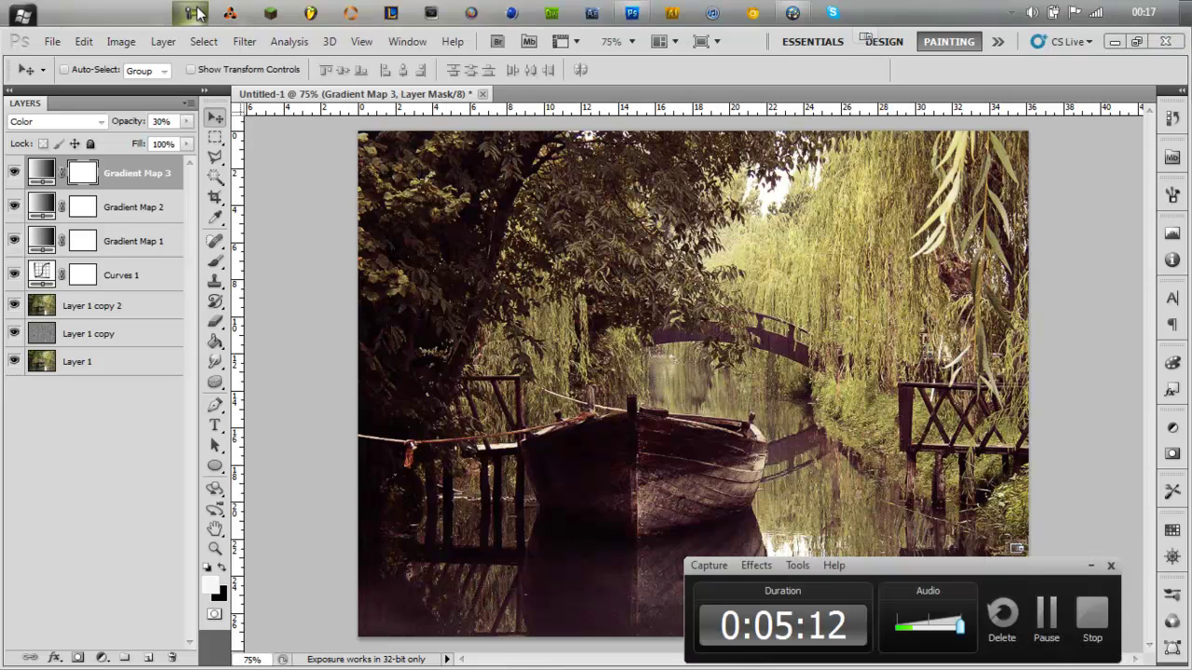
click(199, 12)
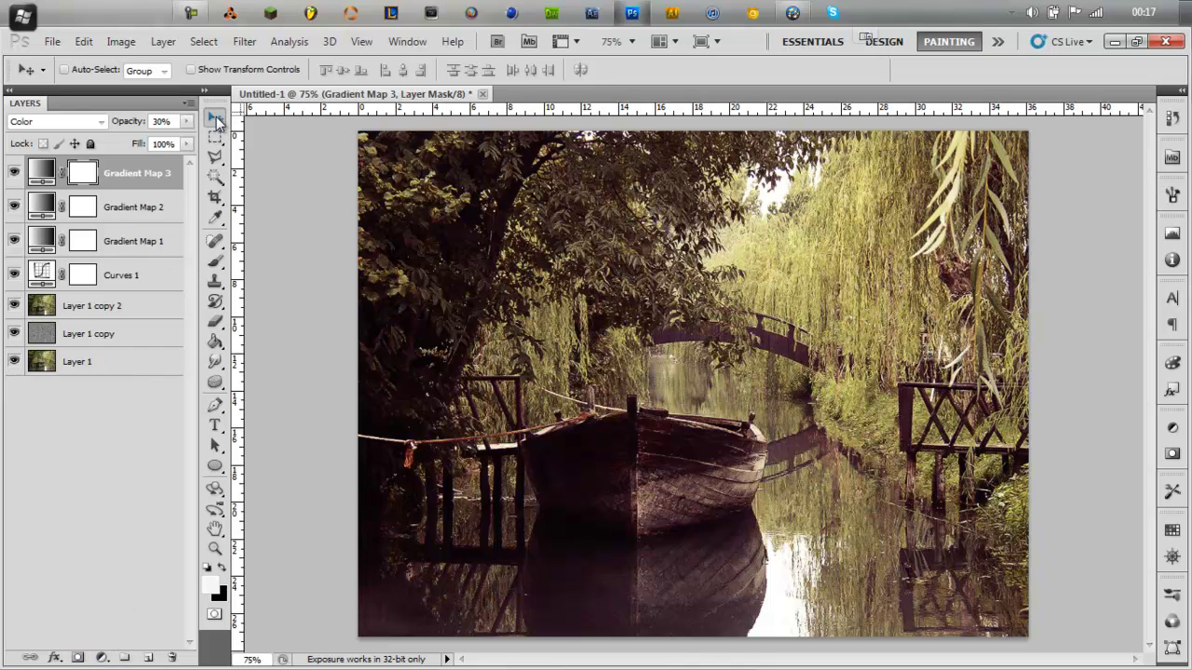
click(103, 658)
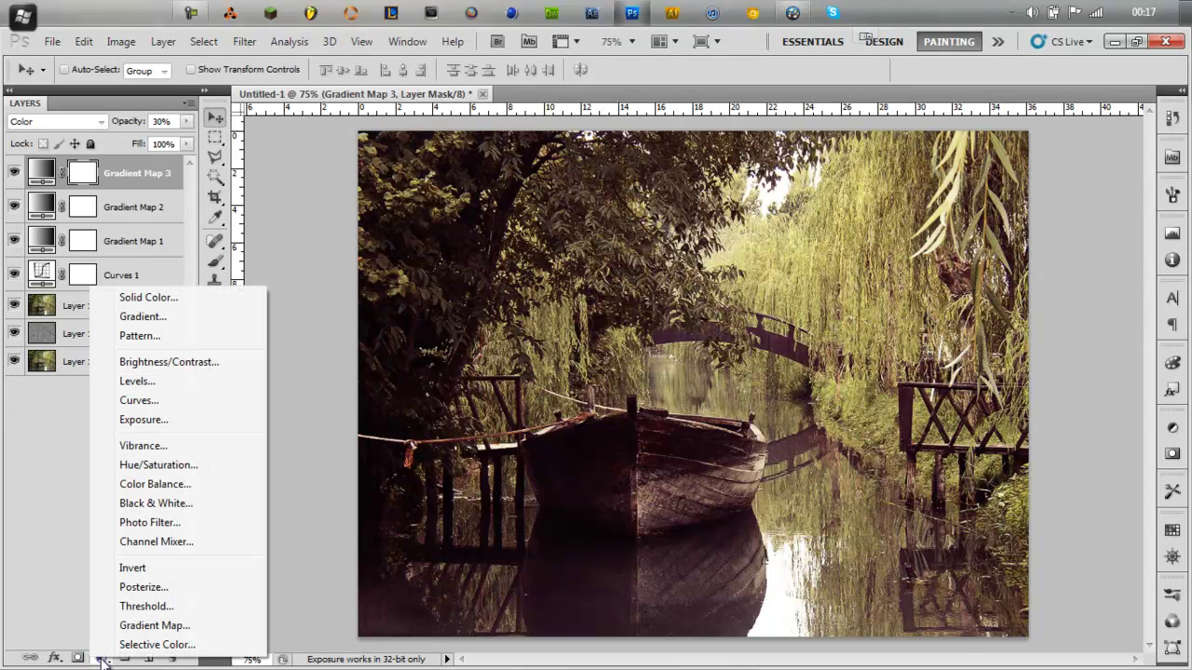
click(132, 464)
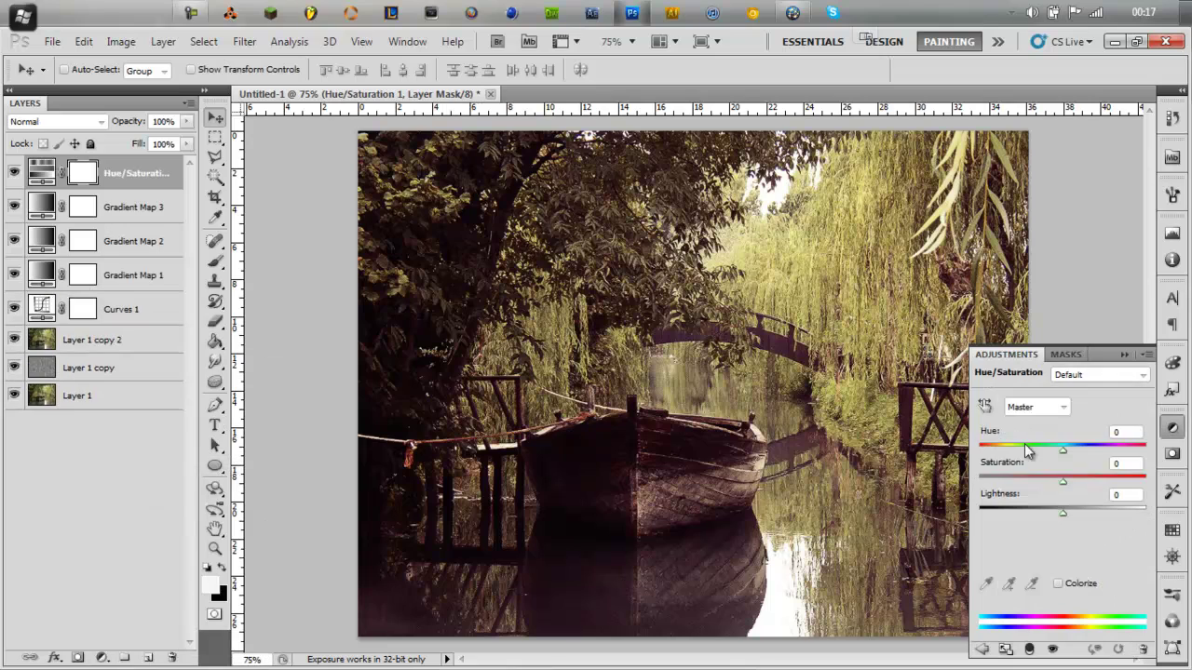
drag(1062, 483, 1062, 484)
click(1125, 354)
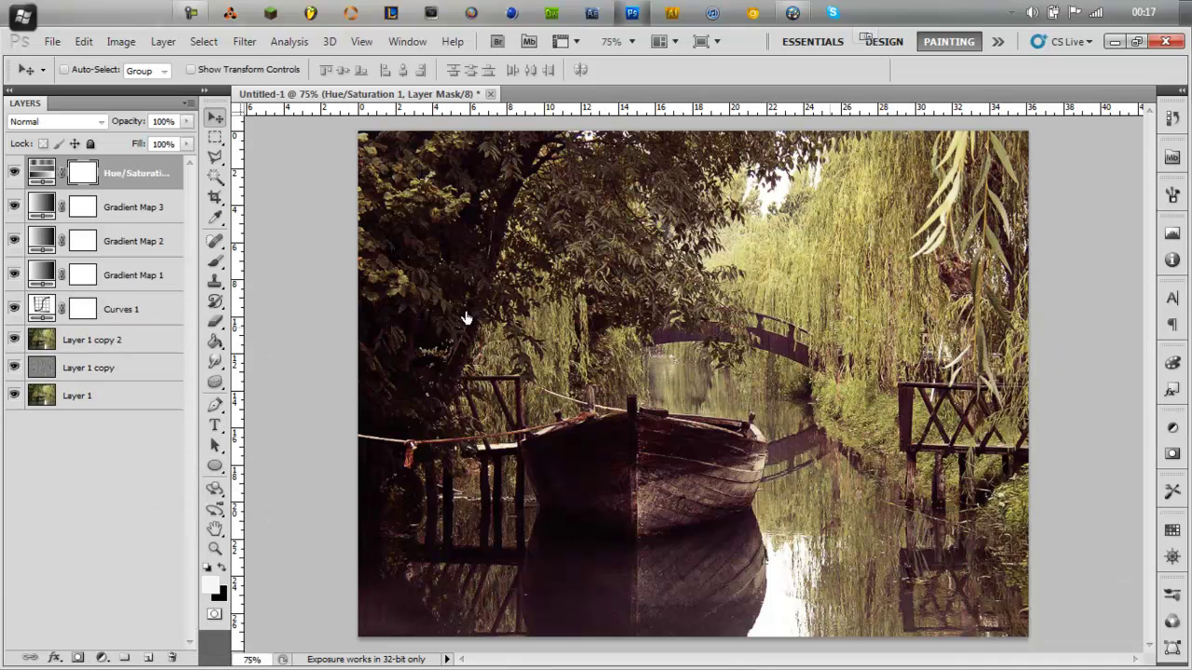
click(130, 177)
key(Delete)
click(104, 659)
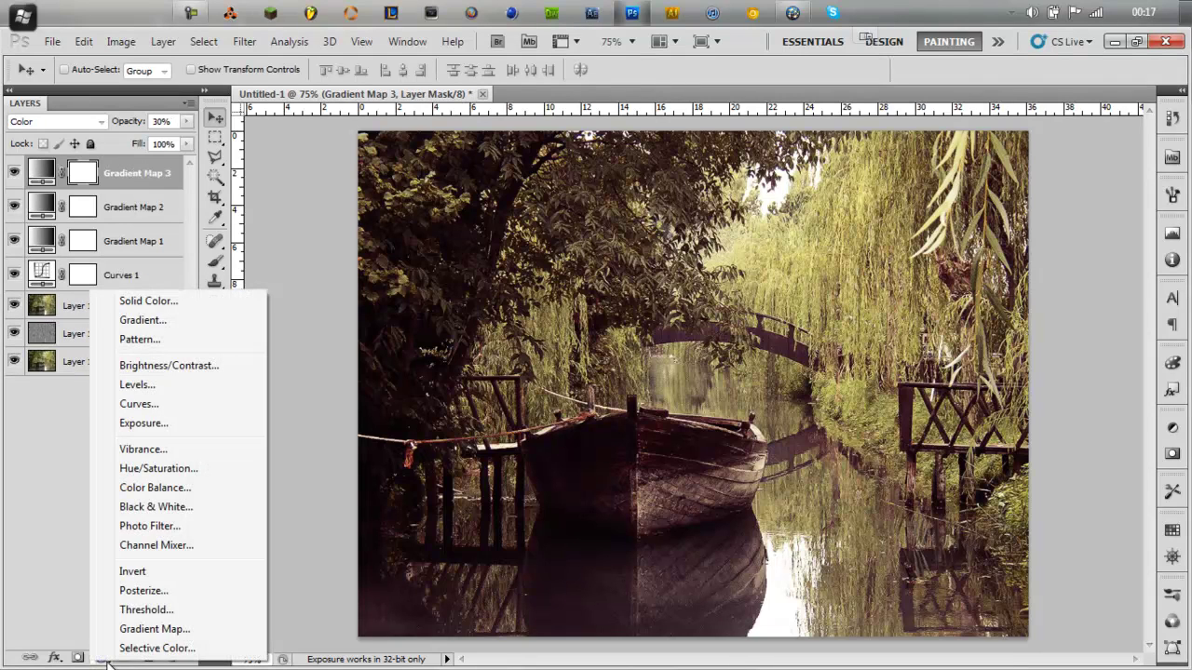
key(Escape)
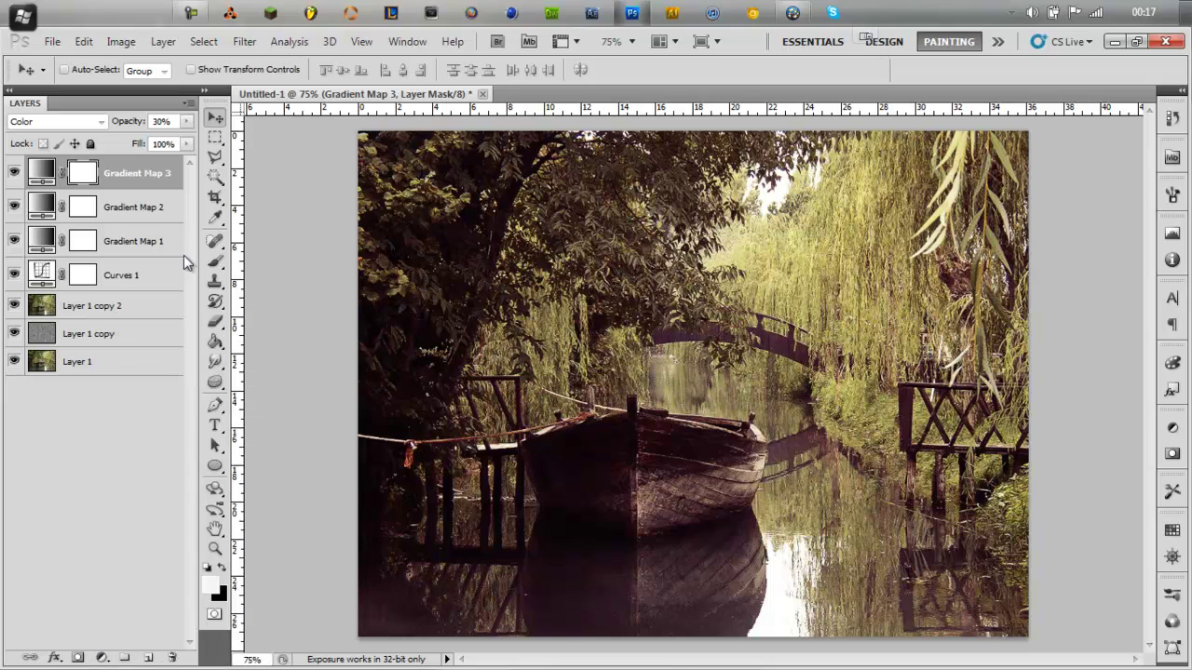
click(182, 11)
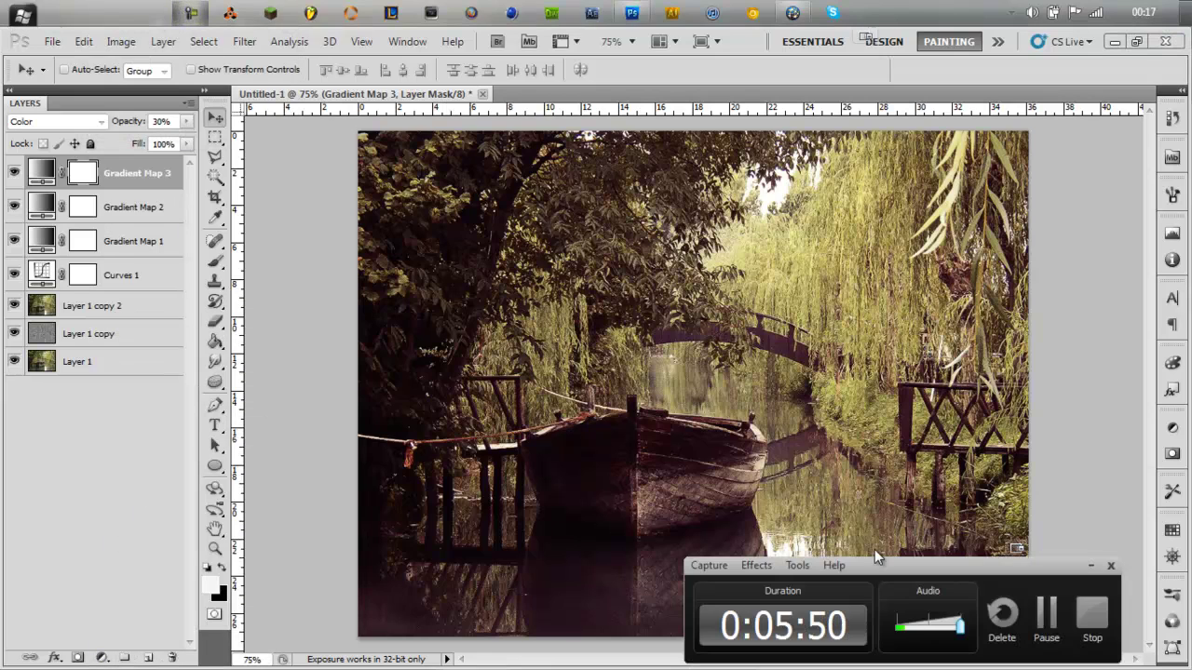